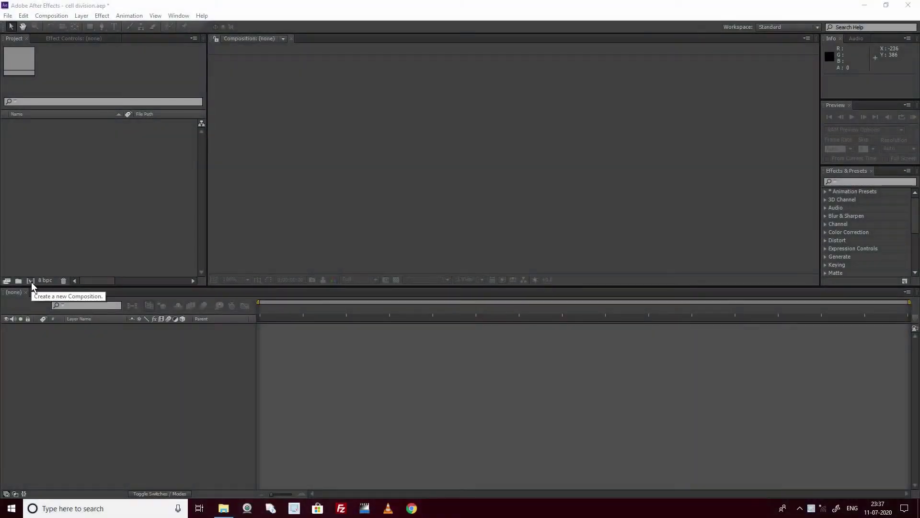
# Create a 1920×1080, 29.97 fps, 5-second composition named 'cell division'
pyautogui.click(30, 281)
pyautogui.write('cell division')
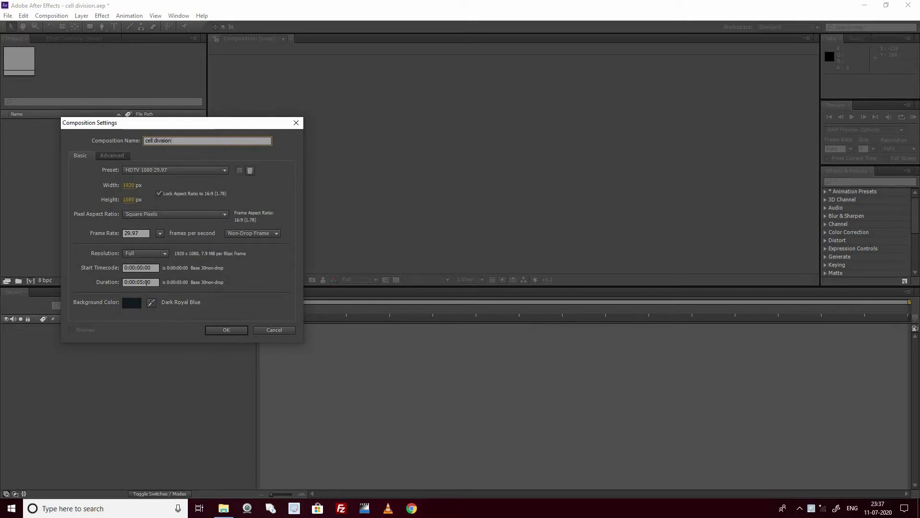
pyautogui.click(226, 330)
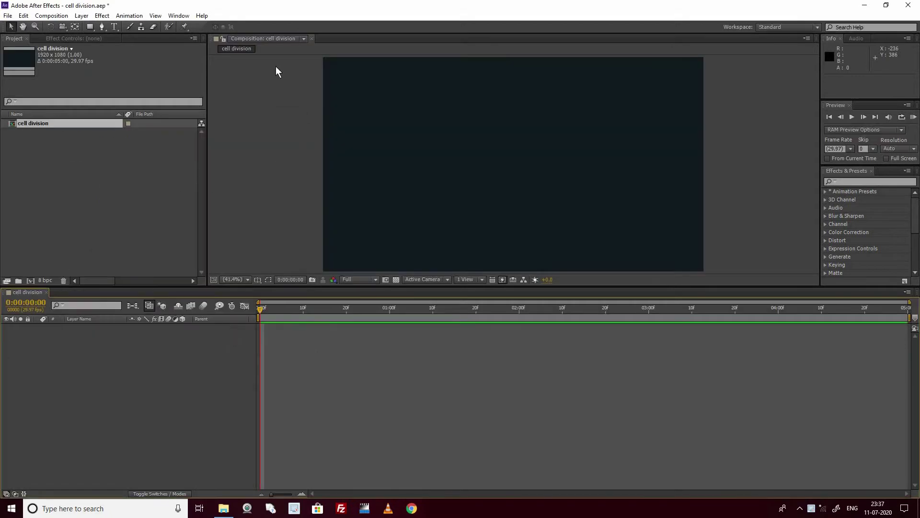
# Add a full-frame rectangle shape layer and give it a dark red fill
pyautogui.doubleClick(92, 26)
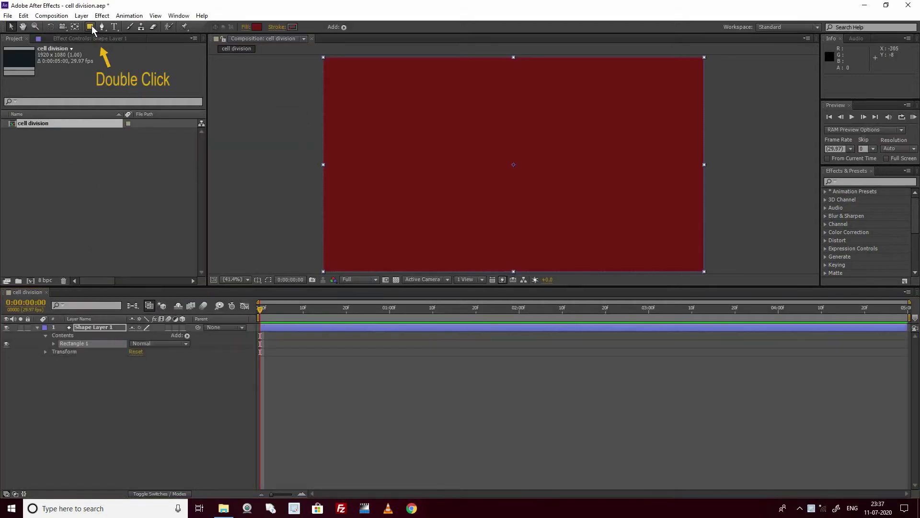
pyautogui.click(257, 27)
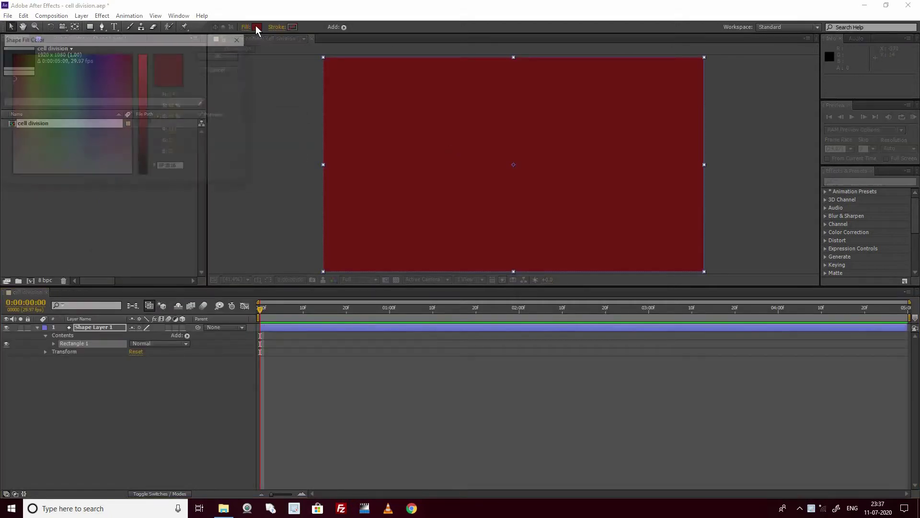
pyautogui.click(145, 165)
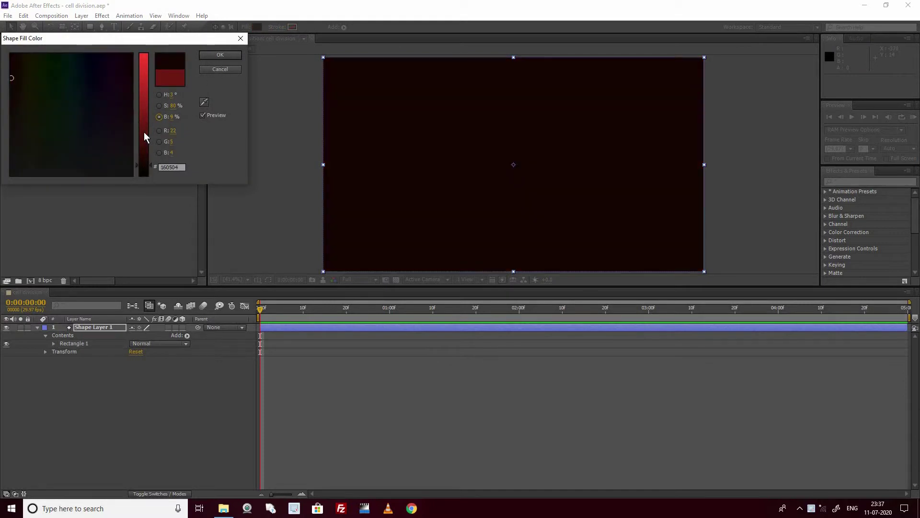
pyautogui.moveTo(144, 131); pyautogui.dragTo(143, 117)
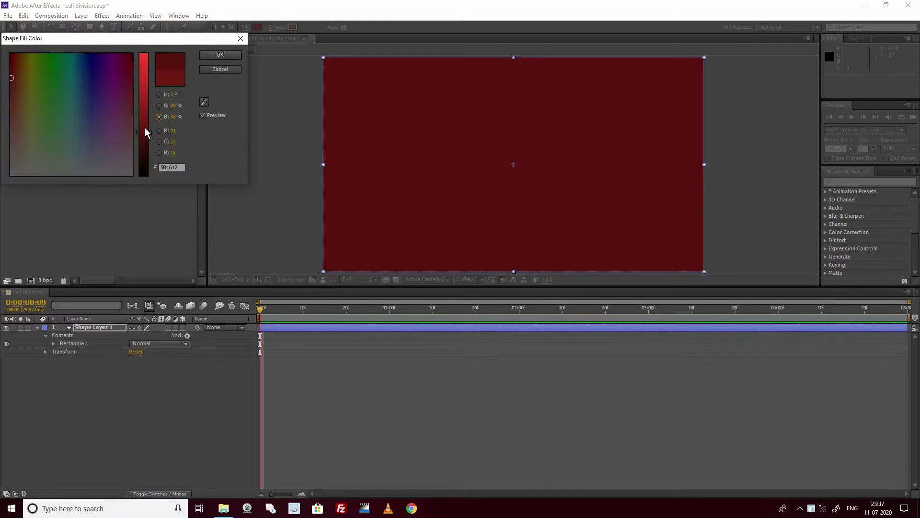
pyautogui.click(220, 54)
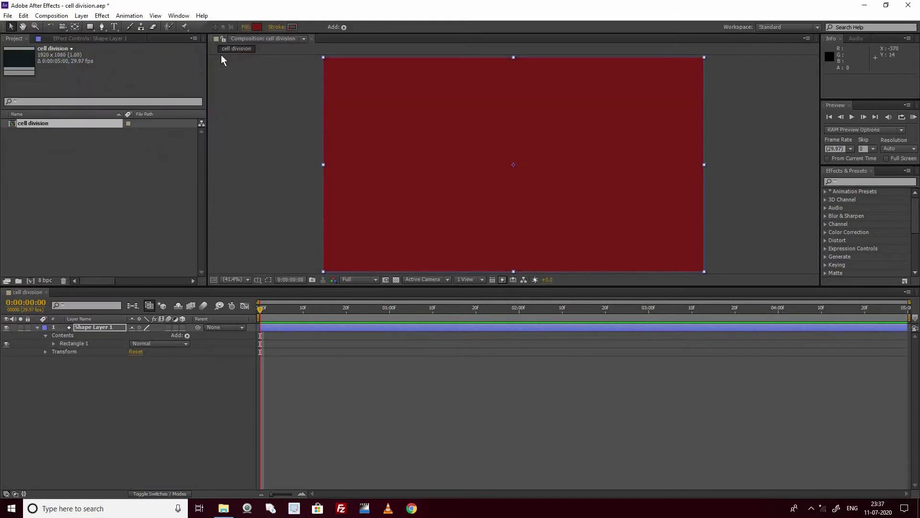
# Unlink the rectangle's Size and set it to 0×400 at the start
pyautogui.click(53, 344)
pyautogui.click(62, 352)
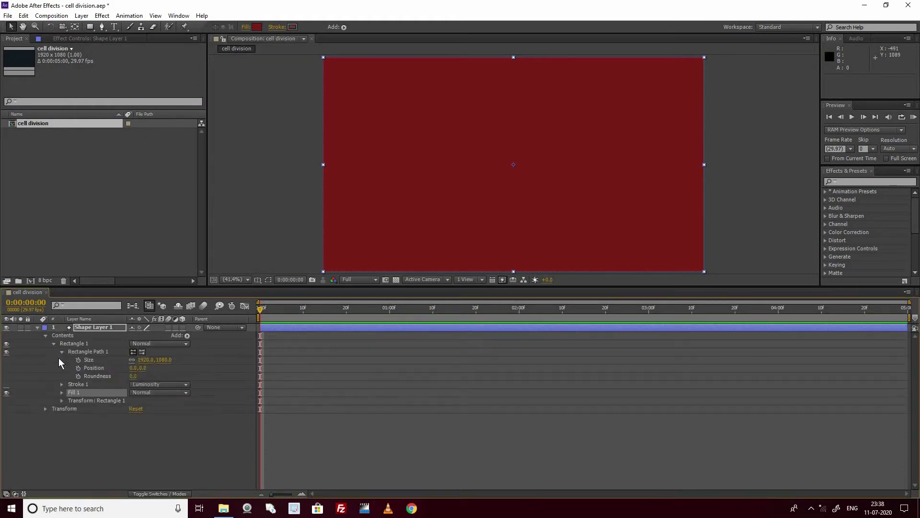
pyautogui.click(132, 360)
pyautogui.click(145, 359)
pyautogui.press('Tab')
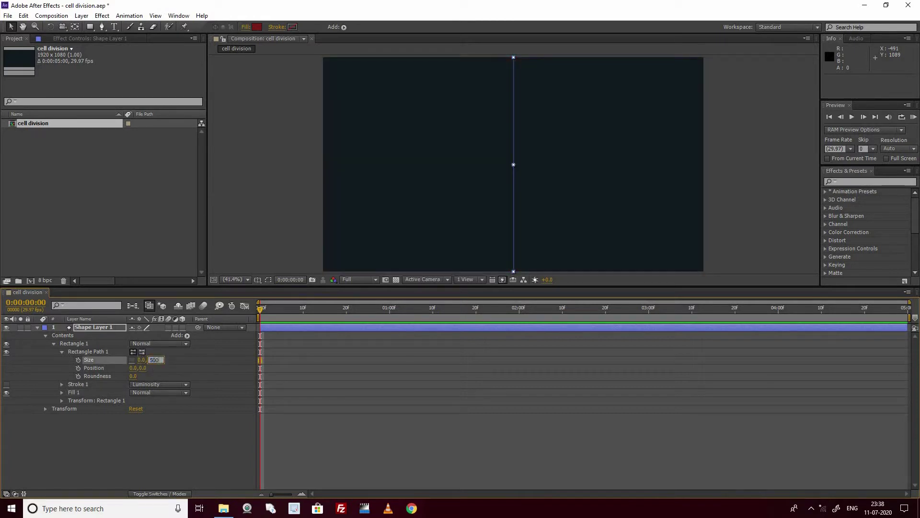
pyautogui.press('Return')
pyautogui.click(153, 359)
pyautogui.press('Return')
# At one second, set the rectangle Size to 500×0 and preview the change
pyautogui.moveTo(260, 309); pyautogui.dragTo(389, 317)
pyautogui.click(153, 360)
pyautogui.write('0')
pyautogui.press('Tab')
pyautogui.write('500')
pyautogui.press('Return')
pyautogui.moveTo(389, 312); pyautogui.dragTo(390, 331)
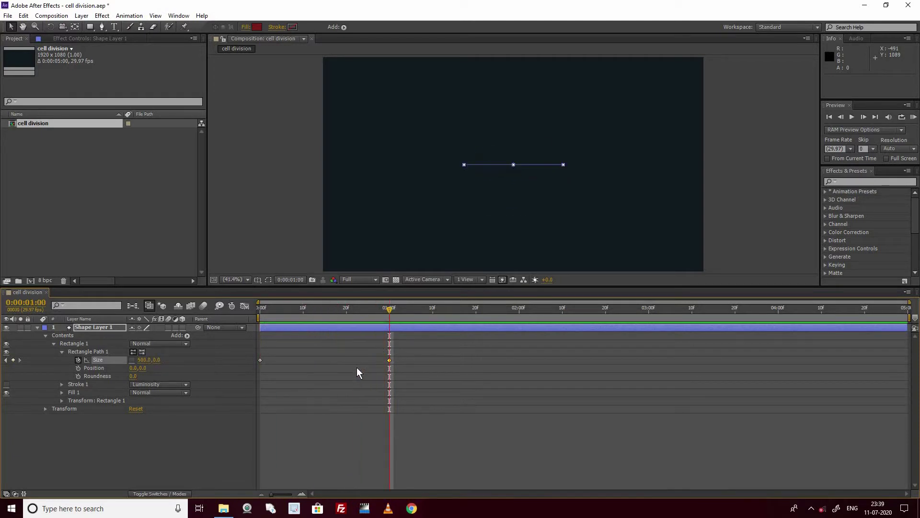
pyautogui.click(76, 344)
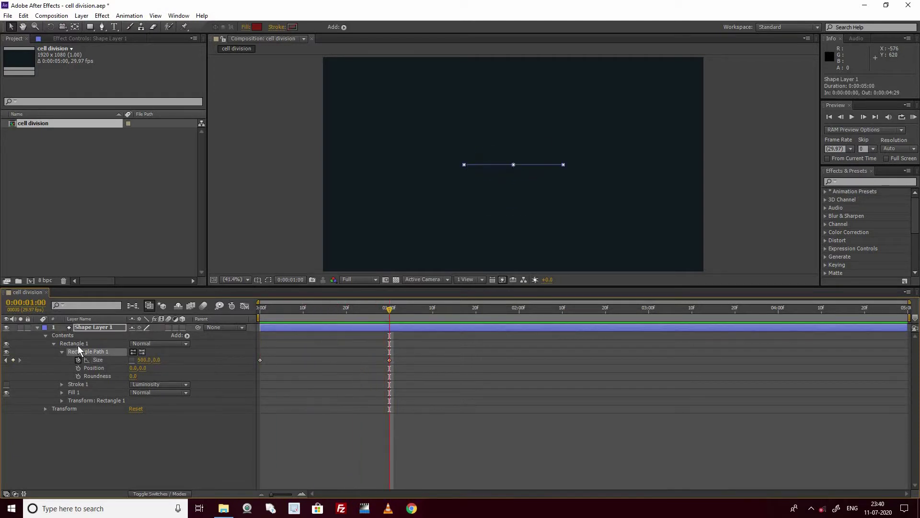
# Add an Ellipse path to the shape layer
pyautogui.click(186, 335)
pyautogui.click(229, 149)
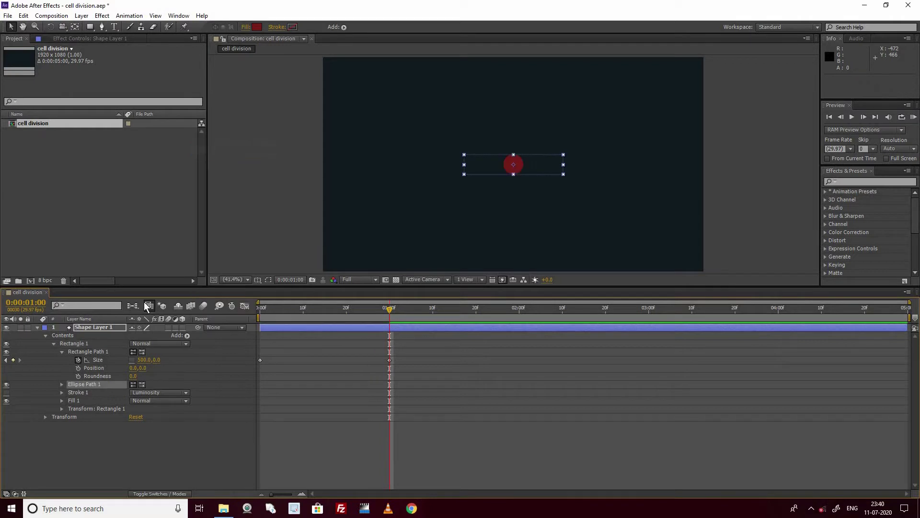
pyautogui.click(61, 384)
pyautogui.hotkey('ctrl', 'z')
pyautogui.moveTo(388, 311); pyautogui.dragTo(258, 341)
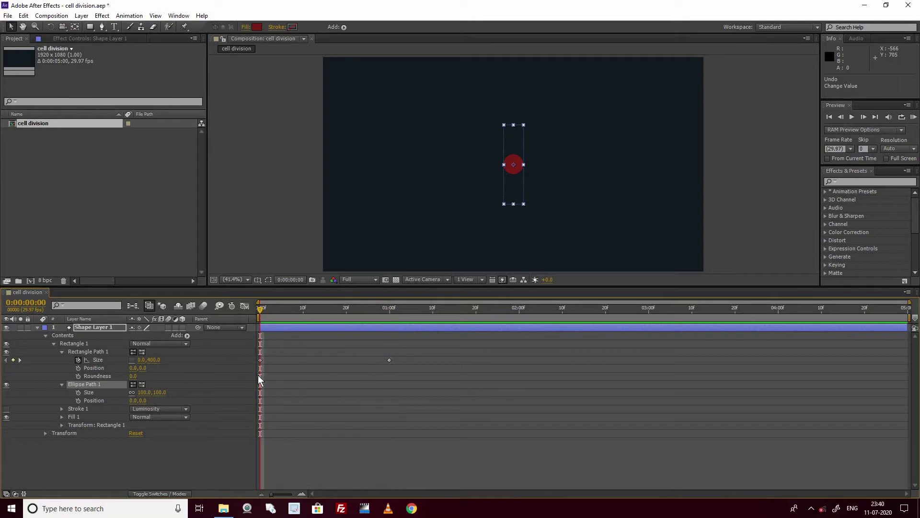
# Set the ellipse Size to 400×400 and keyframe it at the start
pyautogui.moveTo(144, 392)
pyautogui.mouseDown()
pyautogui.moveTo(230, 390)
pyautogui.moveTo(143, 401)
pyautogui.mouseUp()
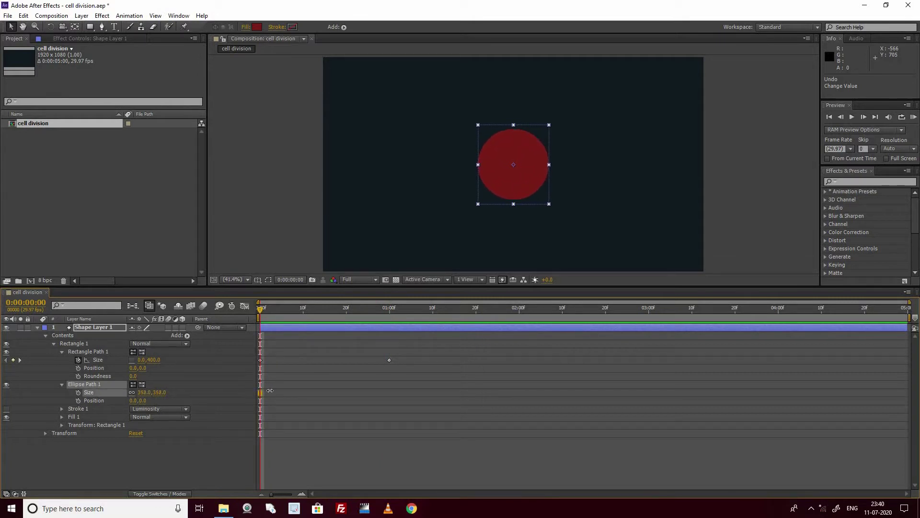
pyautogui.click(145, 392)
pyautogui.write('00')
pyautogui.press('Return')
pyautogui.click(78, 392)
# Set the ellipse Size to 300×300 at one second, then keyframe its Position at the start
pyautogui.moveTo(259, 309); pyautogui.dragTo(389, 310)
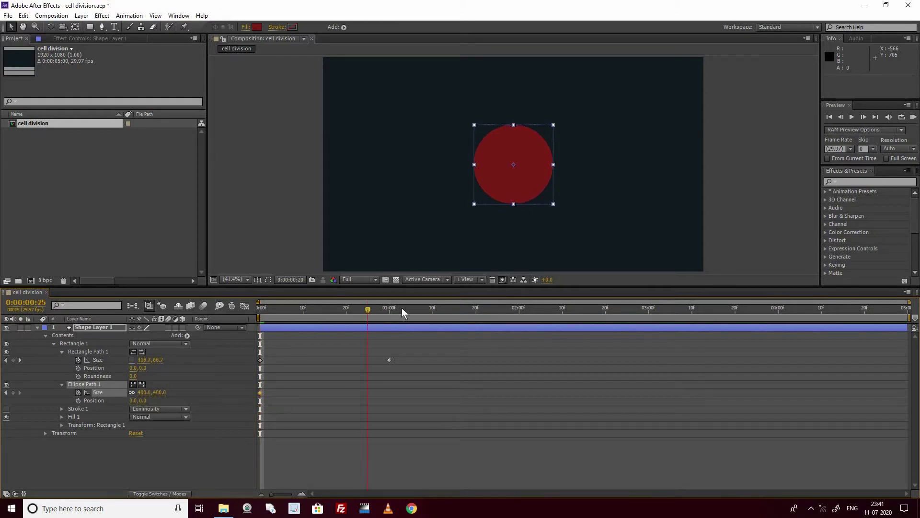
pyautogui.click(145, 392)
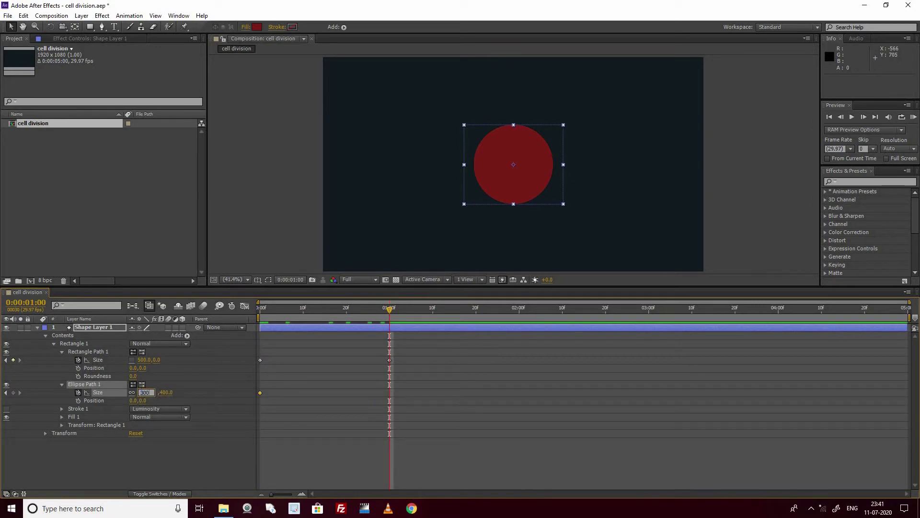
pyautogui.press('Return')
pyautogui.moveTo(389, 309); pyautogui.dragTo(372, 309)
pyautogui.press('Home')
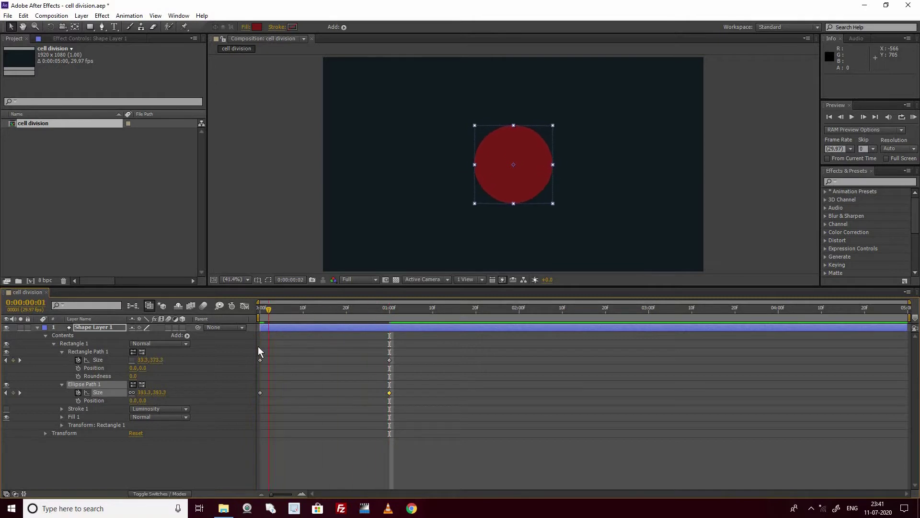
pyautogui.click(78, 400)
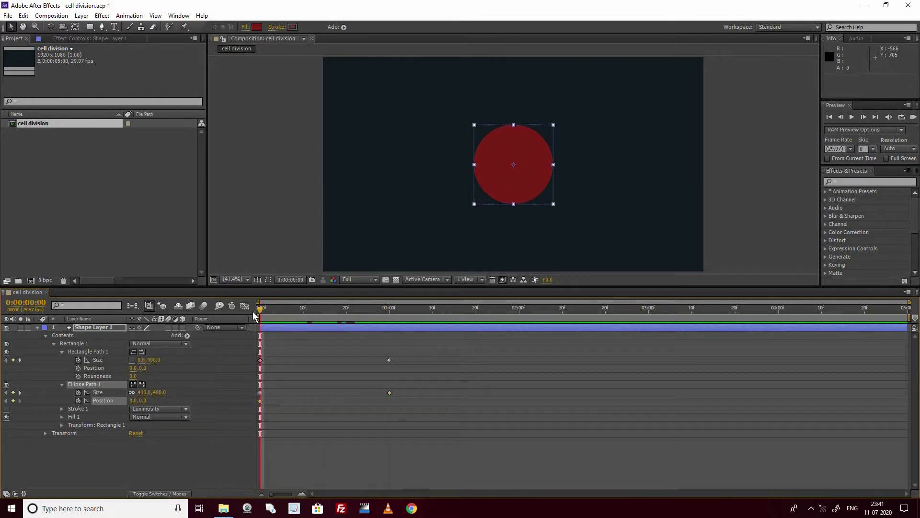
# Move the first ellipse to Position 250,0 at one second
pyautogui.moveTo(260, 308); pyautogui.dragTo(390, 309)
pyautogui.hotkey('ctrl', 'z')
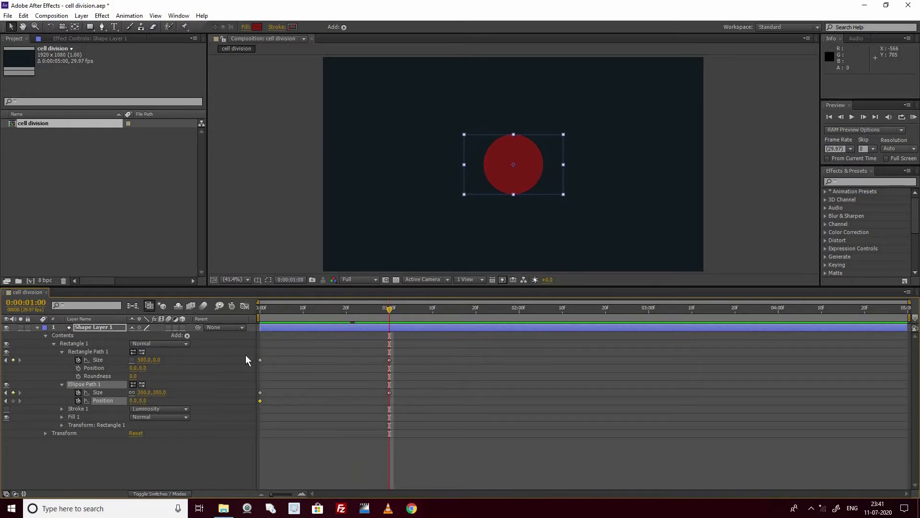
pyautogui.moveTo(133, 401)
pyautogui.mouseDown()
pyautogui.moveTo(252, 394)
pyautogui.moveTo(198, 407)
pyautogui.mouseUp()
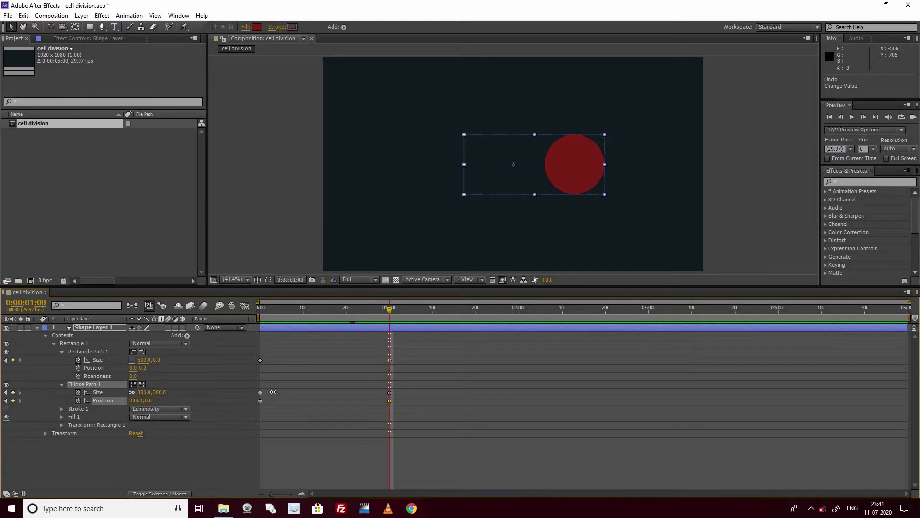
pyautogui.click(137, 401)
pyautogui.press('Return')
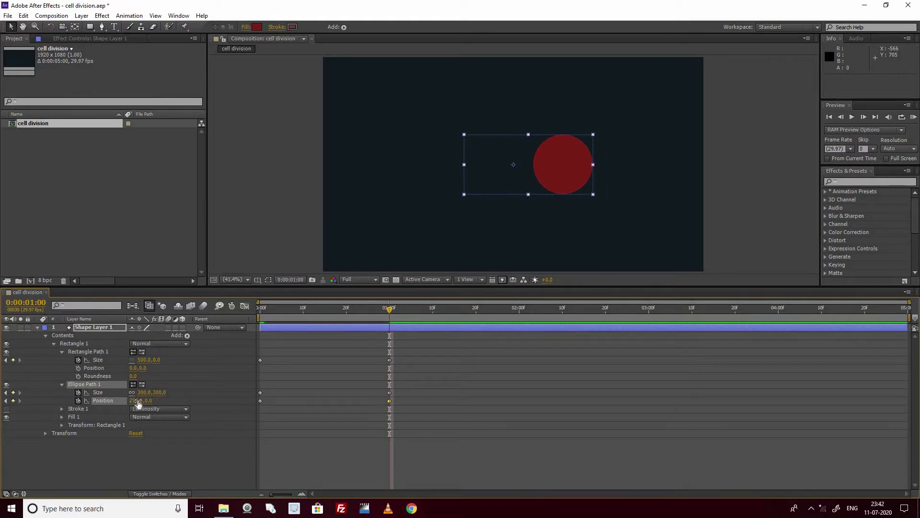
pyautogui.moveTo(391, 313)
pyautogui.mouseDown()
pyautogui.moveTo(261, 312)
pyautogui.moveTo(390, 315)
pyautogui.mouseUp()
# Duplicate the ellipse path and set the copy's Position to -250,0
pyautogui.click(84, 384)
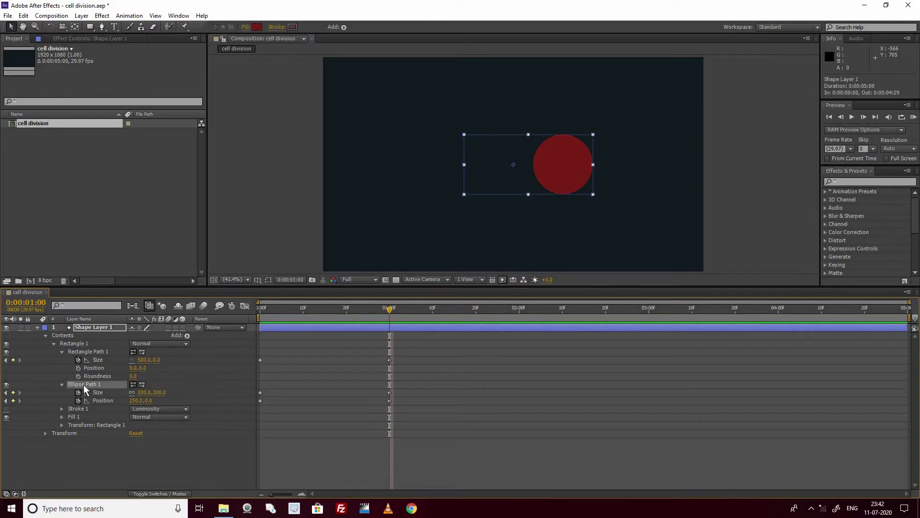
pyautogui.hotkey('ctrl', 'd')
pyautogui.click(62, 408)
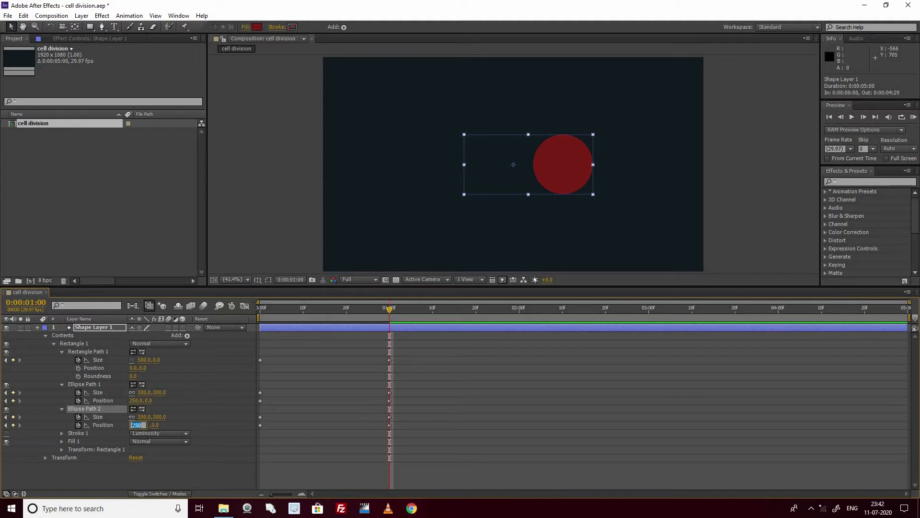
pyautogui.write('250')
pyautogui.press('Return')
# Play back the split, then select all size and position keyframes
pyautogui.click(390, 313)
pyautogui.press('Home')
pyautogui.press('space')
pyautogui.click(389, 327)
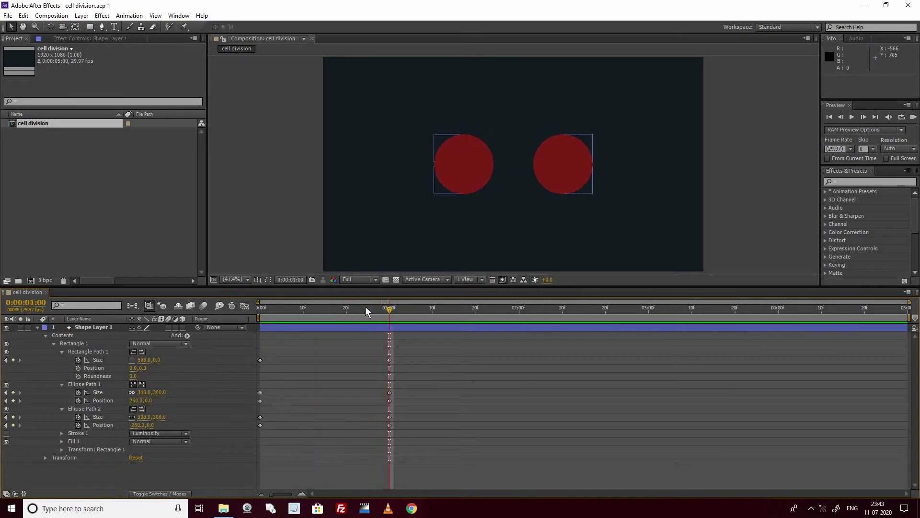
pyautogui.click(365, 307)
pyautogui.moveTo(412, 349)
pyautogui.mouseDown()
pyautogui.moveTo(279, 441)
pyautogui.moveTo(257, 441)
pyautogui.mouseUp()
# Apply Easy Ease to the selected keyframes and preview
pyautogui.rightClick(389, 359)
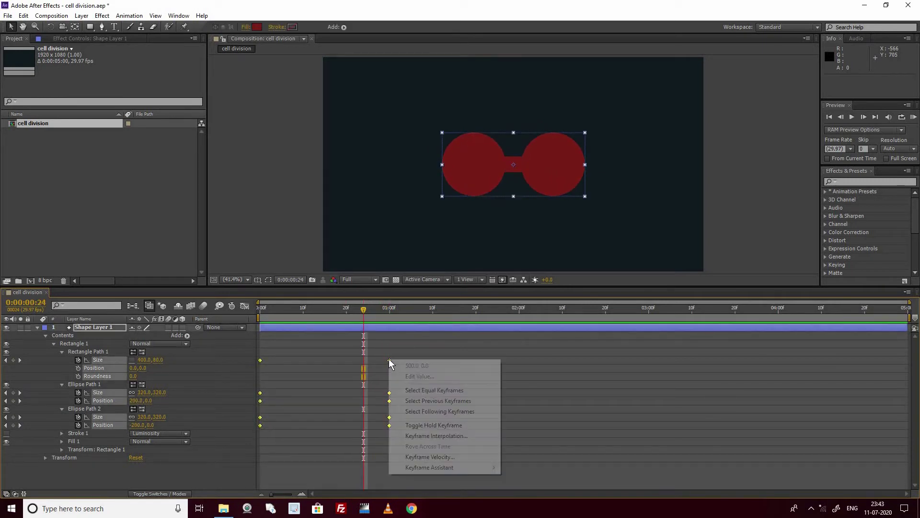
pyautogui.moveTo(464, 469)
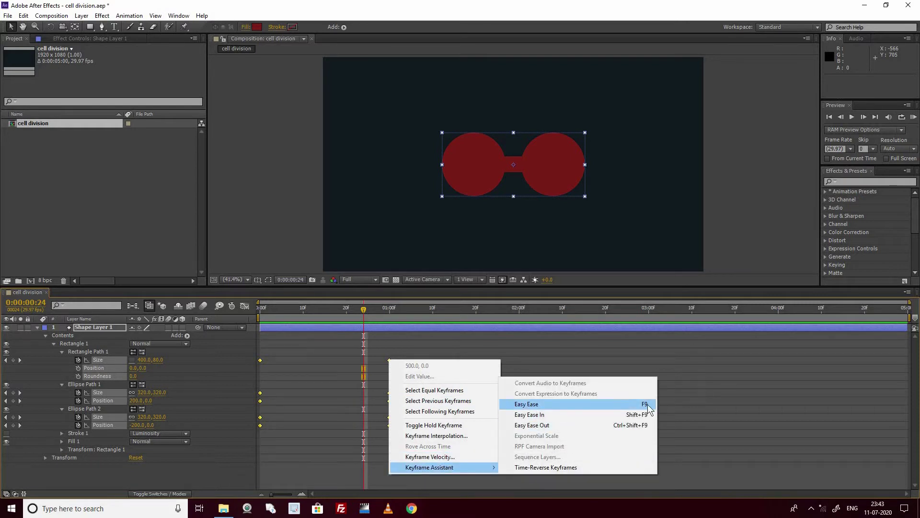
pyautogui.click(532, 405)
pyautogui.press('KP_0')
pyautogui.press('space')
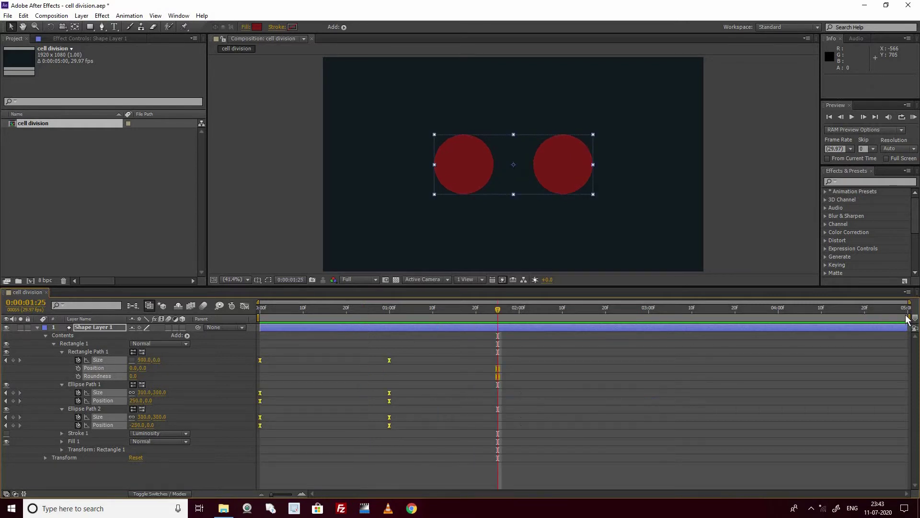
# End the work area at about 0:00:01:14 and preview the shortened range
pyautogui.moveTo(909, 317); pyautogui.dragTo(862, 317)
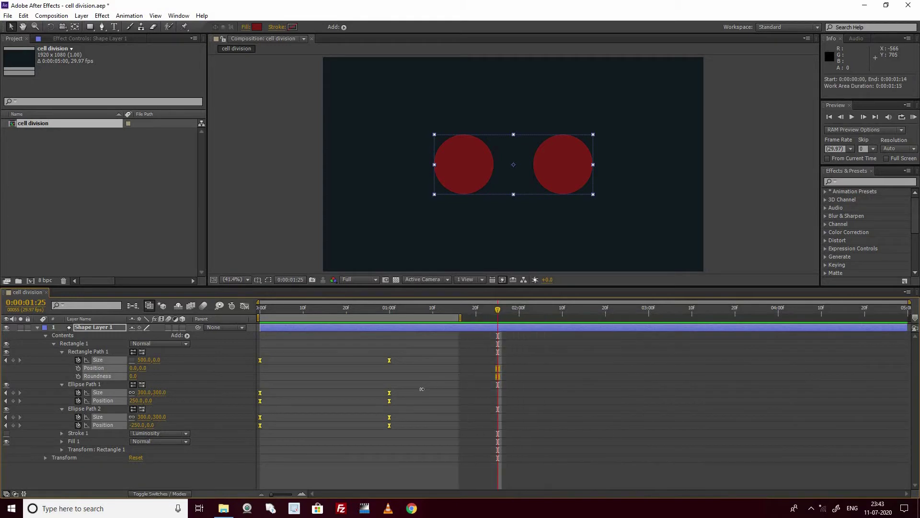
pyautogui.moveTo(625, 350); pyautogui.dragTo(421, 383)
pyautogui.press('KP_0')
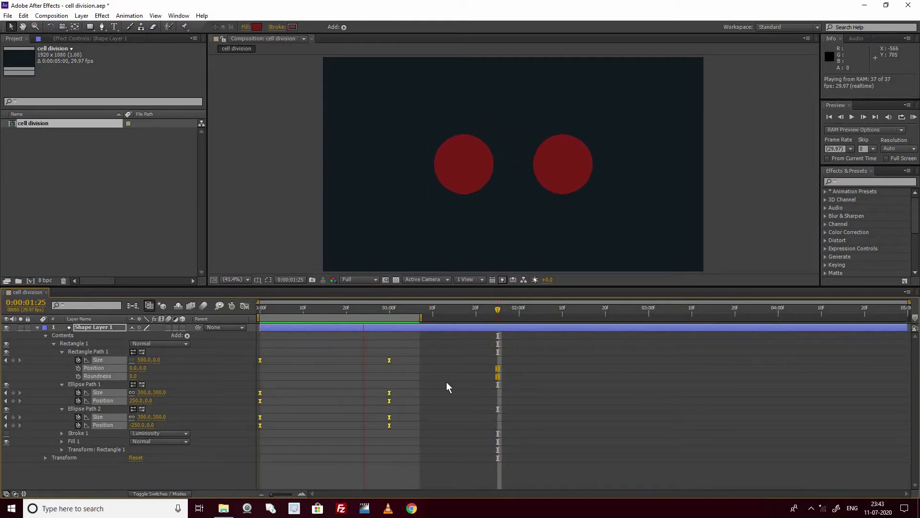
pyautogui.press('space')
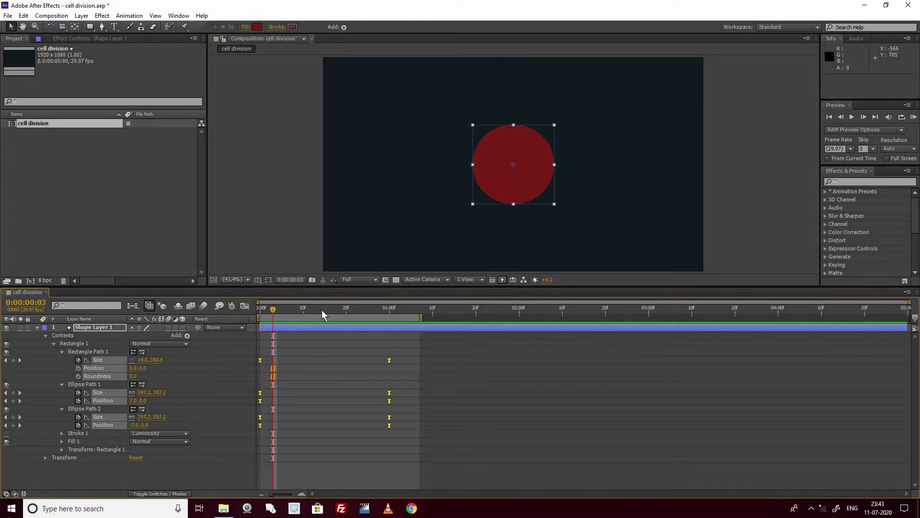
pyautogui.click(330, 311)
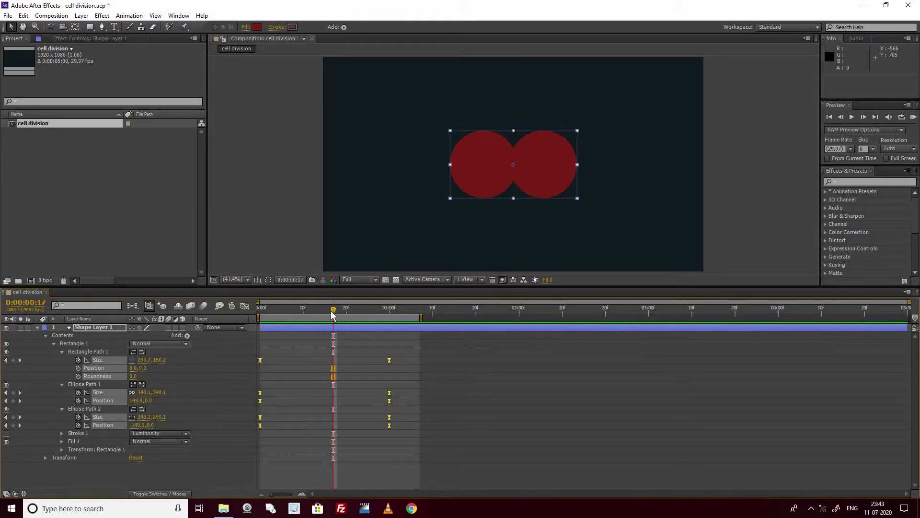
pyautogui.click(505, 375)
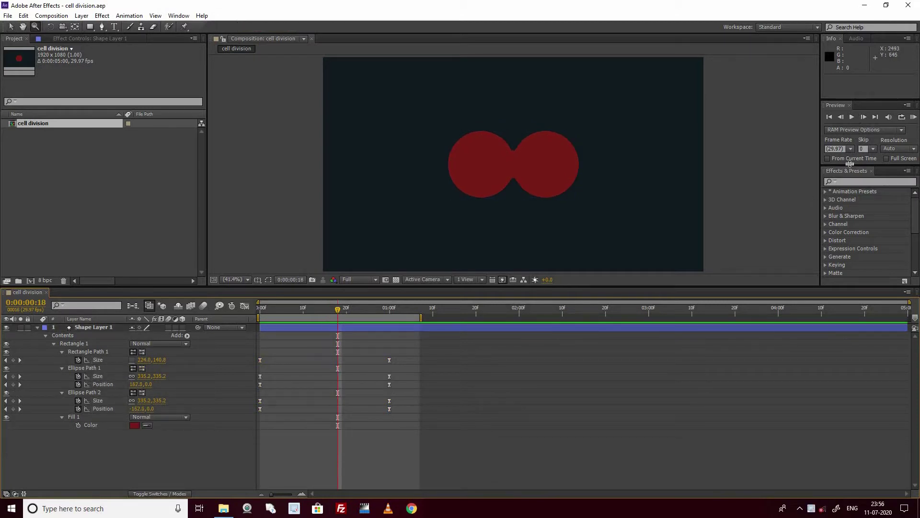
# Apply Roughen Edges to Shape Layer 1 and zoom in on the shape
pyautogui.click(847, 182)
pyautogui.write('rough')
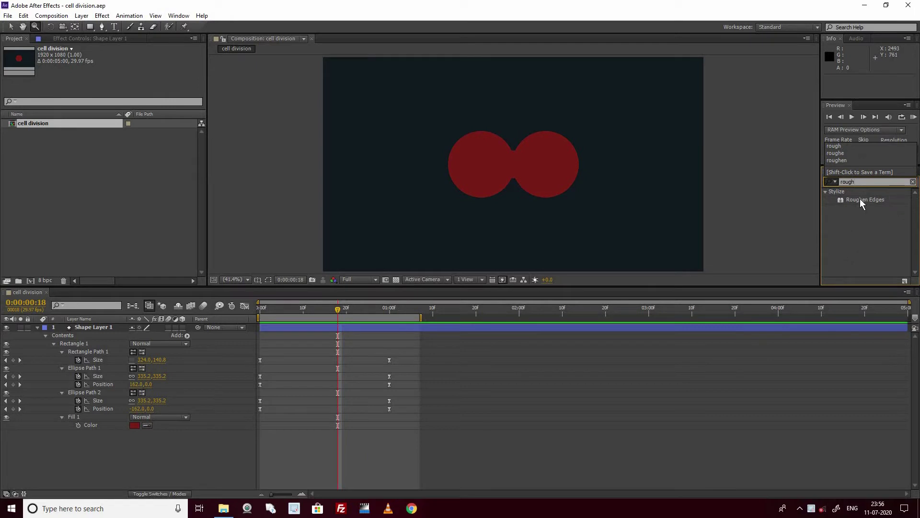
pyautogui.moveTo(860, 198); pyautogui.dragTo(369, 328)
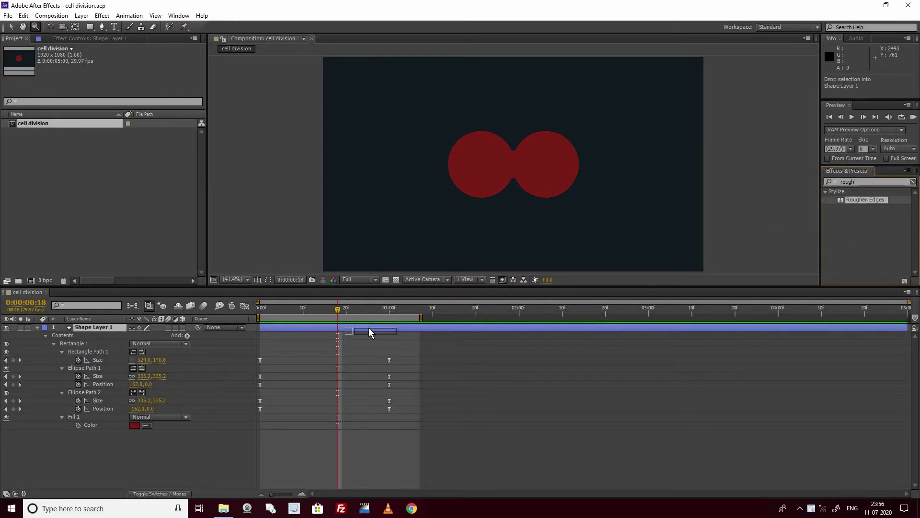
pyautogui.moveTo(369, 328); pyautogui.dragTo(369, 328)
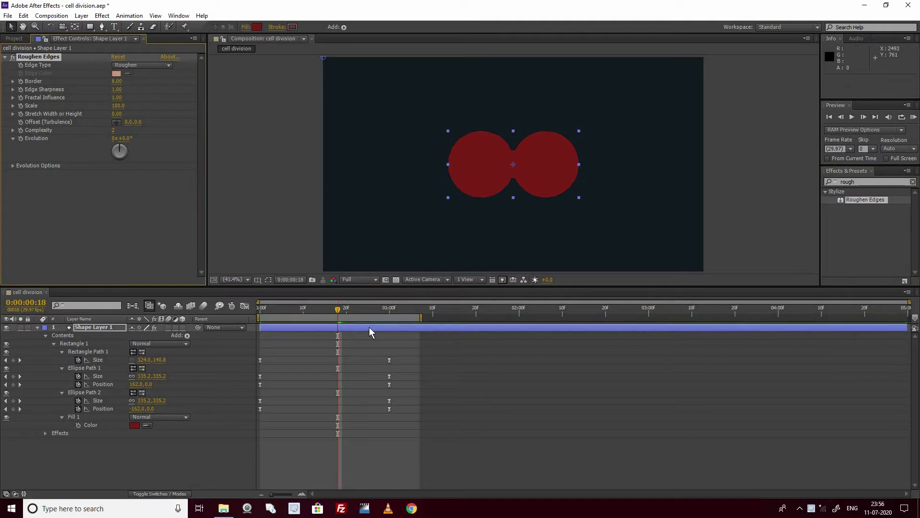
pyautogui.press('z')
pyautogui.click(515, 158)
pyautogui.click(514, 163)
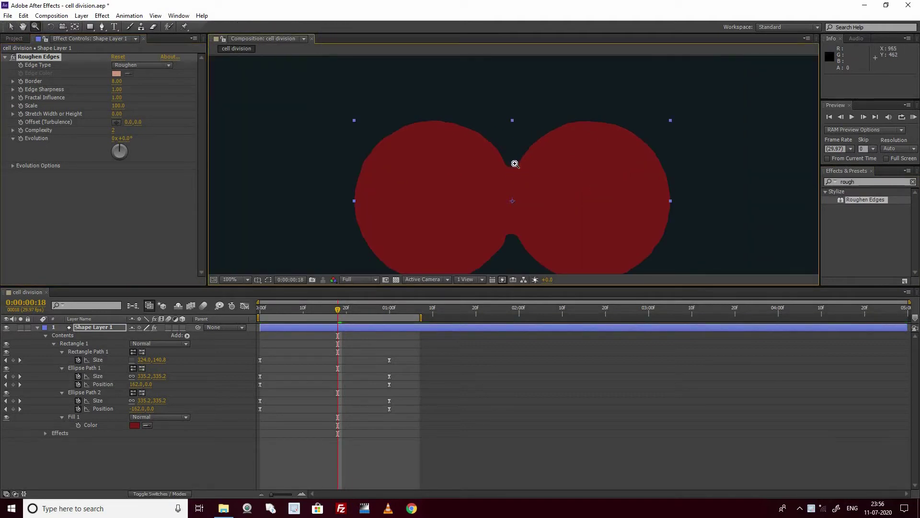
pyautogui.press('v')
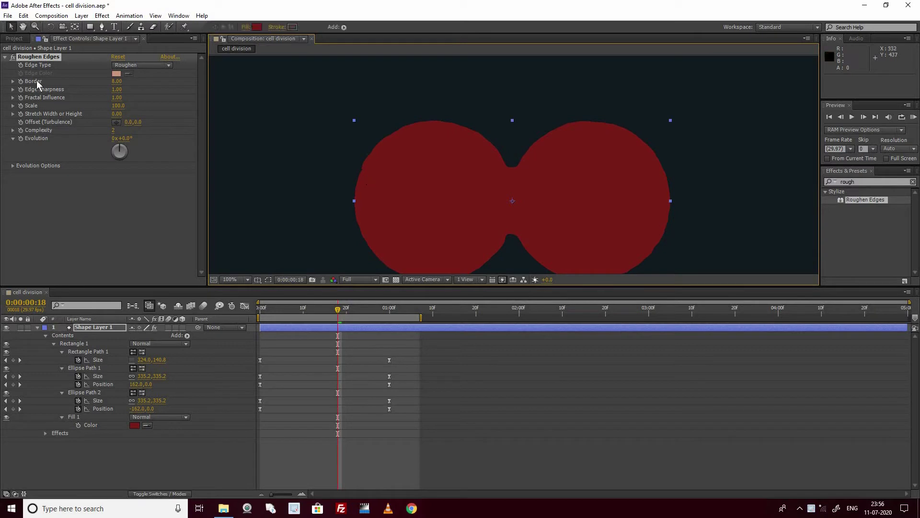
# Set Roughen Edges Fractal Influence to 0 and Border to 79.80
pyautogui.click(13, 58)
pyautogui.click(12, 57)
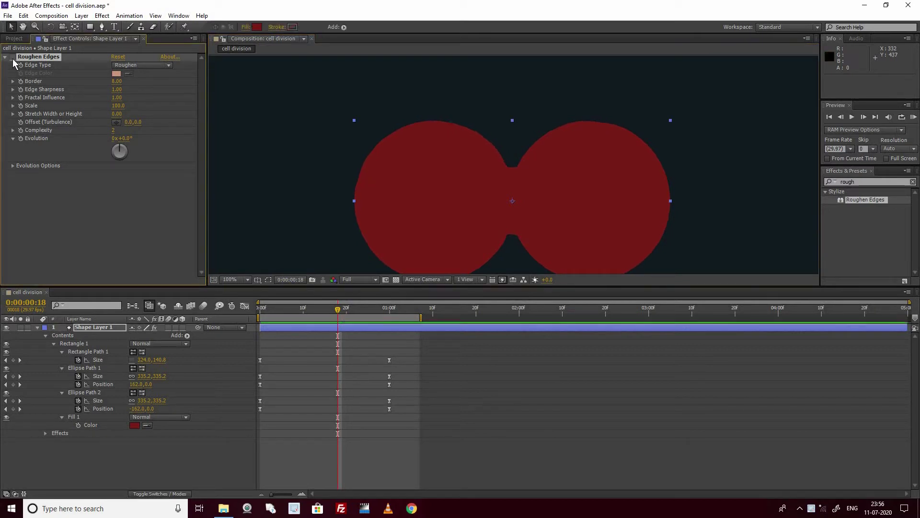
pyautogui.hotkey('ctrl', 'z')
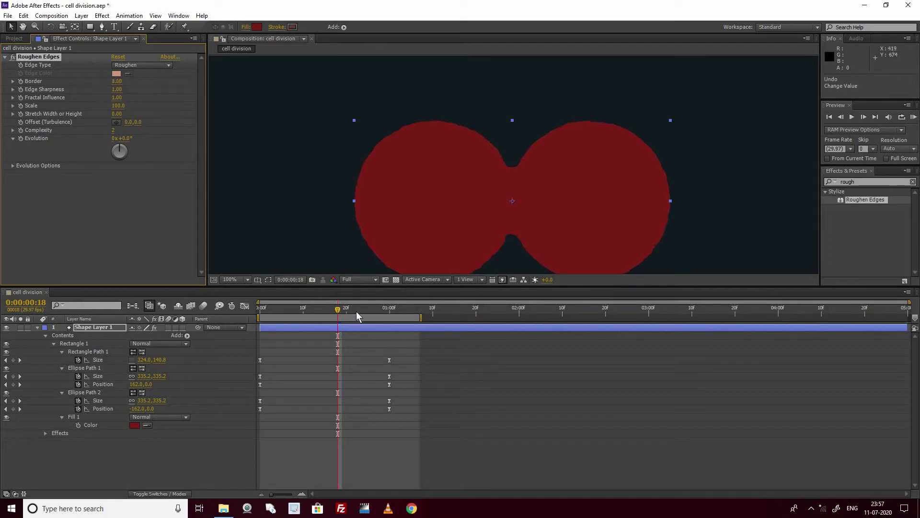
pyautogui.moveTo(338, 310); pyautogui.dragTo(350, 311)
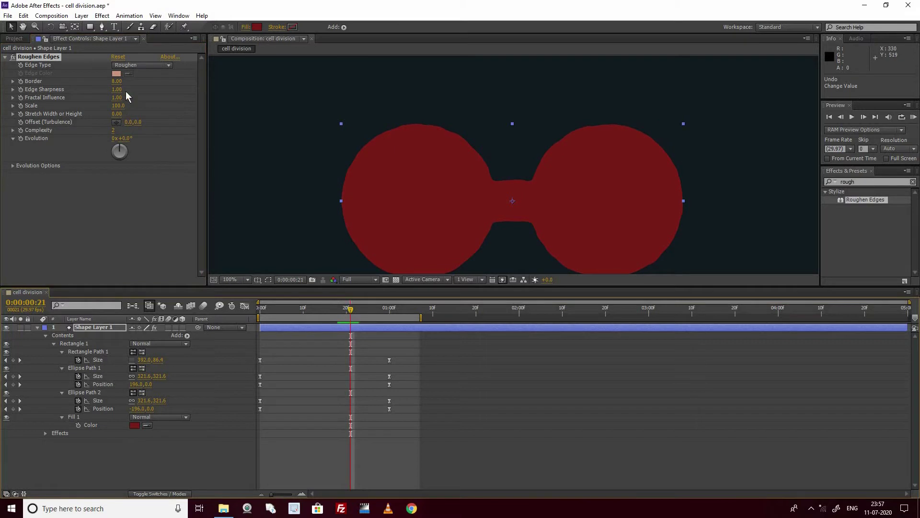
pyautogui.moveTo(116, 81); pyautogui.dragTo(187, 79)
pyautogui.click(133, 100)
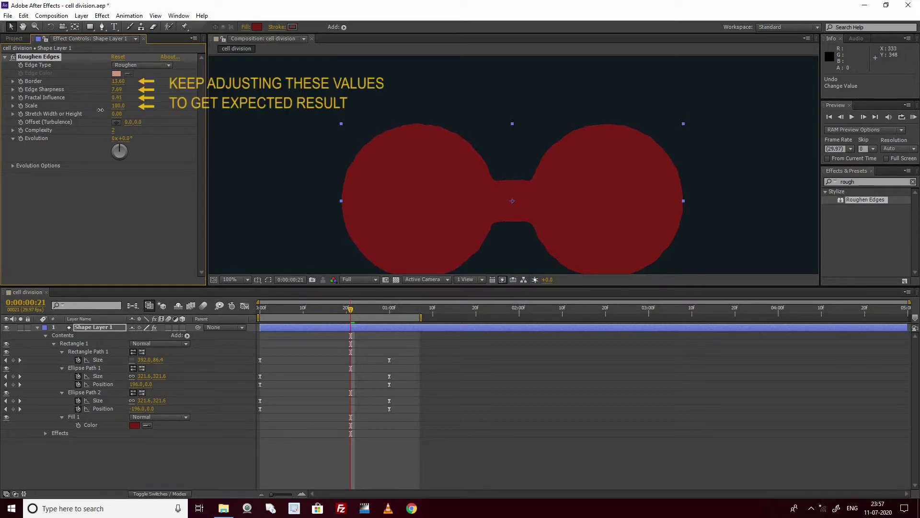
pyautogui.moveTo(117, 97); pyautogui.dragTo(36, 100)
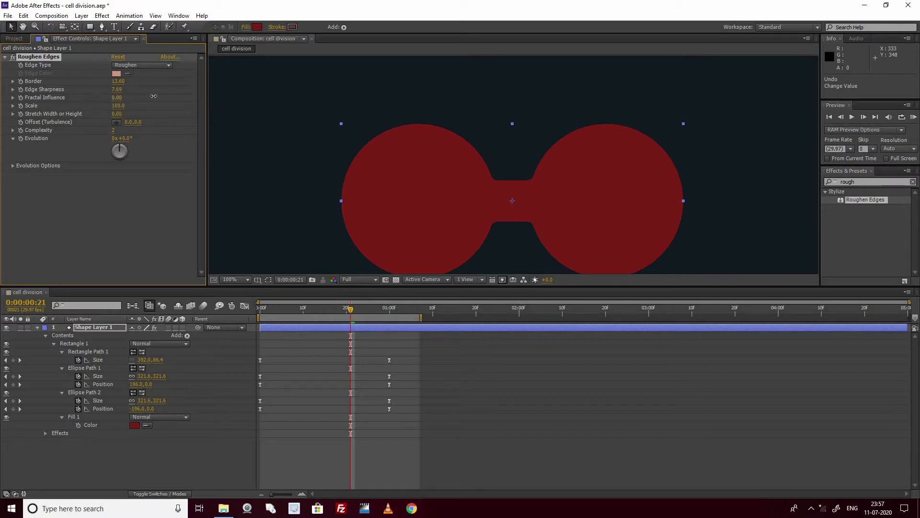
pyautogui.moveTo(154, 96); pyautogui.dragTo(138, 102)
pyautogui.moveTo(118, 81); pyautogui.dragTo(244, 77)
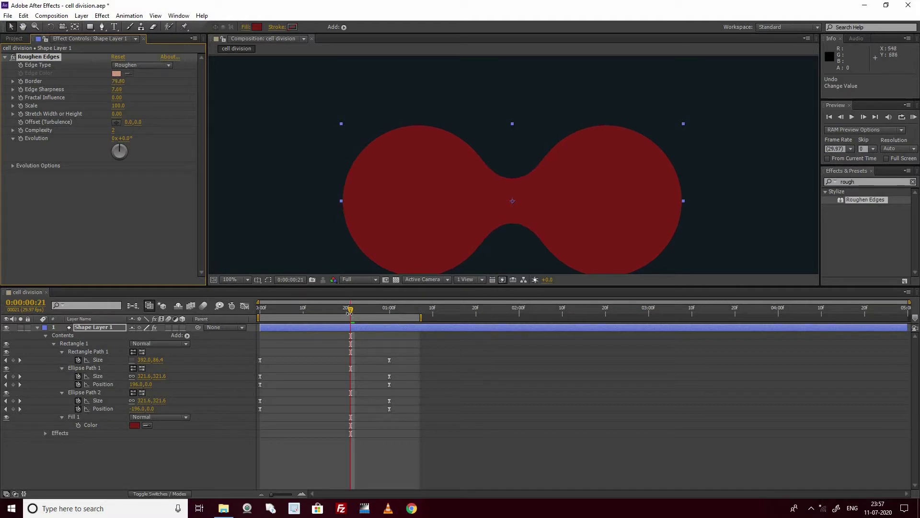
# Enlarge and recentre the viewer, then set roughen Scale to 90 at frame 20
pyautogui.moveTo(351, 313); pyautogui.dragTo(290, 315)
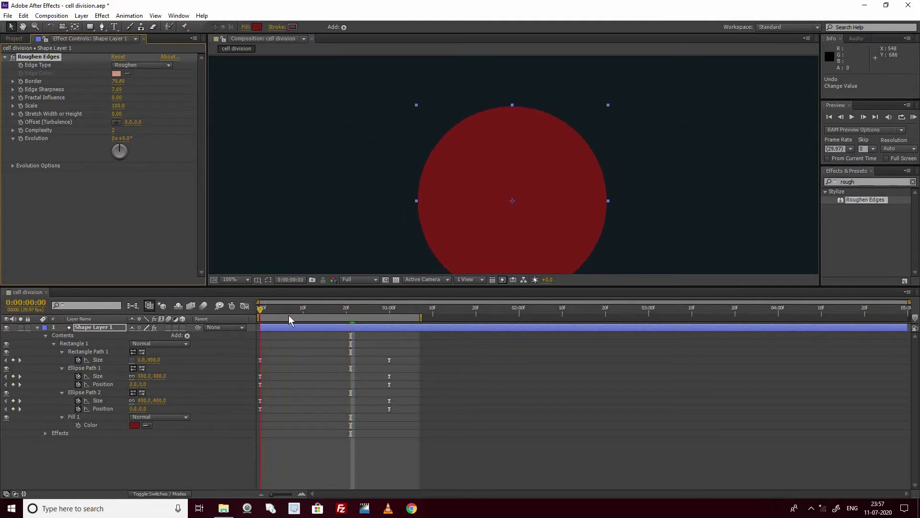
pyautogui.moveTo(327, 287); pyautogui.dragTo(328, 310)
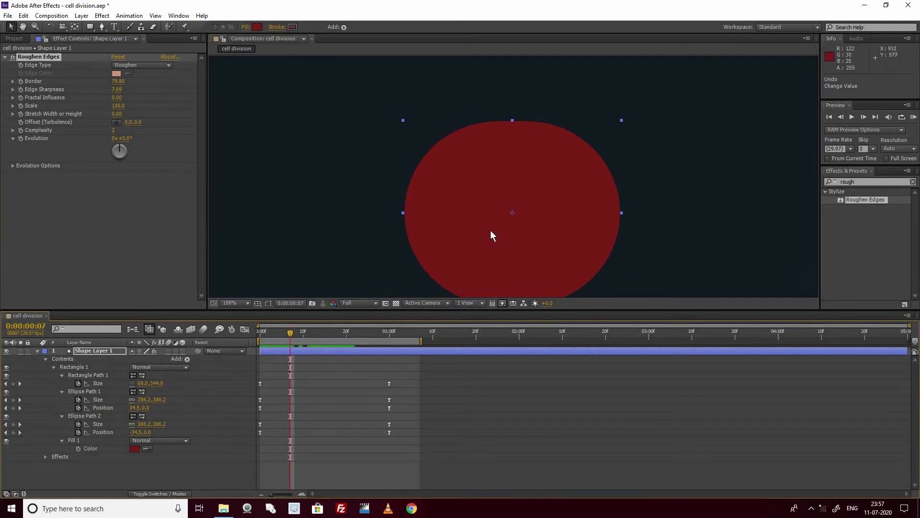
pyautogui.moveTo(511, 218); pyautogui.dragTo(505, 190)
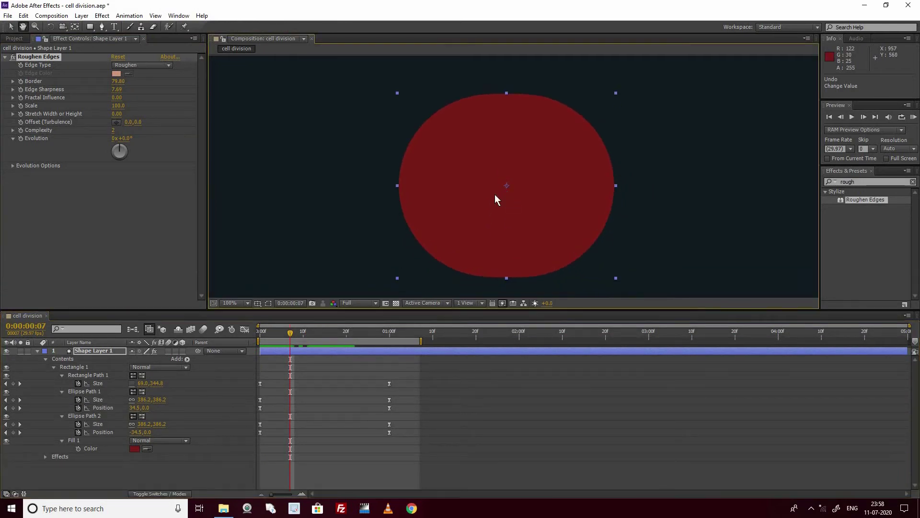
pyautogui.moveTo(290, 332); pyautogui.dragTo(365, 336)
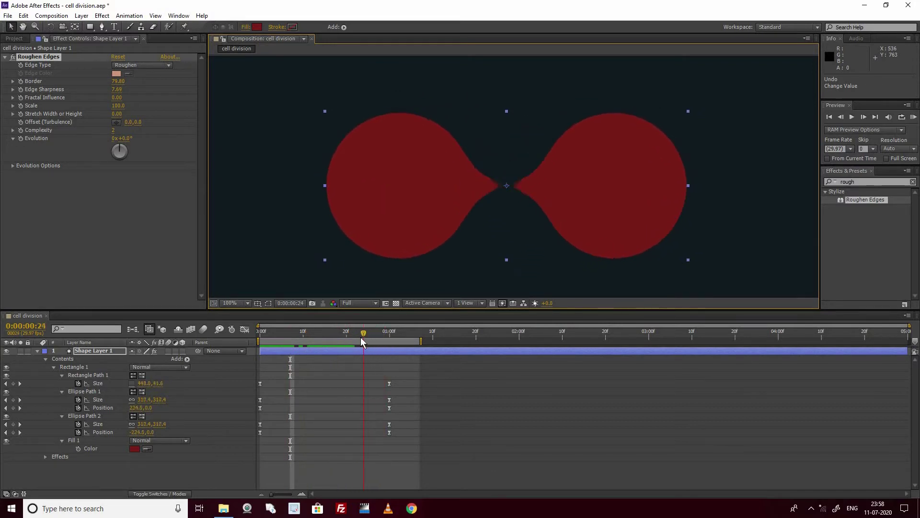
pyautogui.moveTo(117, 106); pyautogui.dragTo(64, 111)
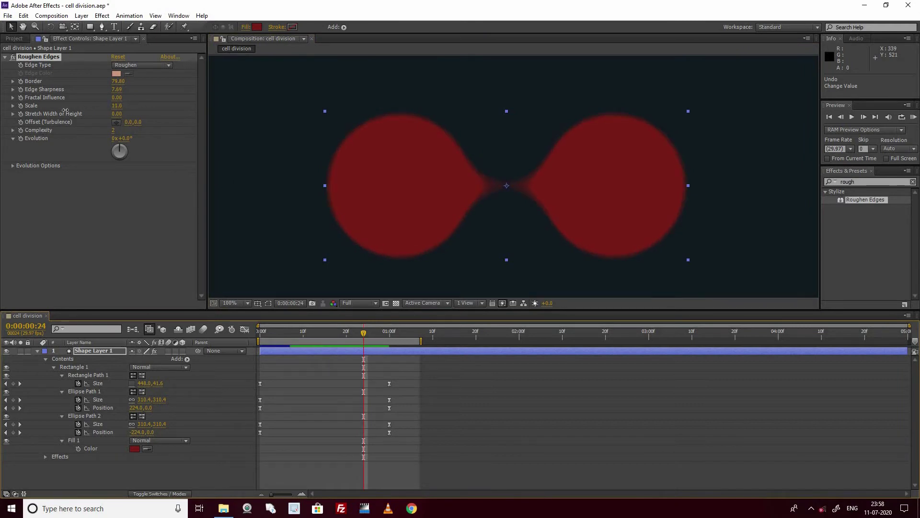
pyautogui.moveTo(102, 112); pyautogui.dragTo(138, 110)
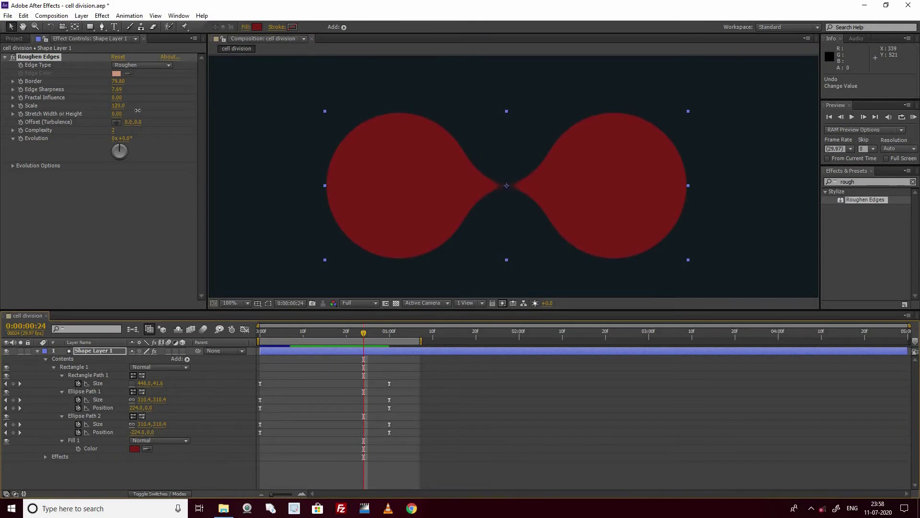
pyautogui.click(118, 105)
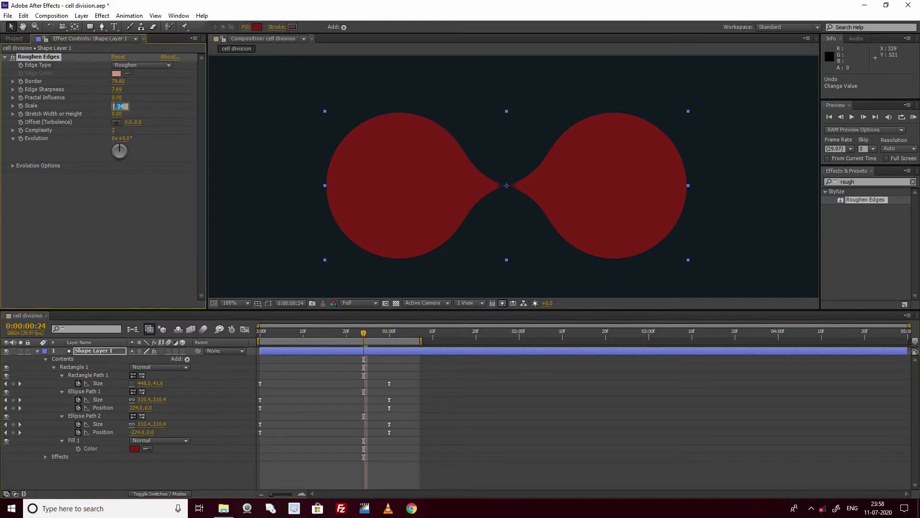
pyautogui.write('90')
pyautogui.press('Return')
# Check the split frame by frame, set roughen Scale to 55, and preview
pyautogui.moveTo(364, 334); pyautogui.dragTo(377, 334)
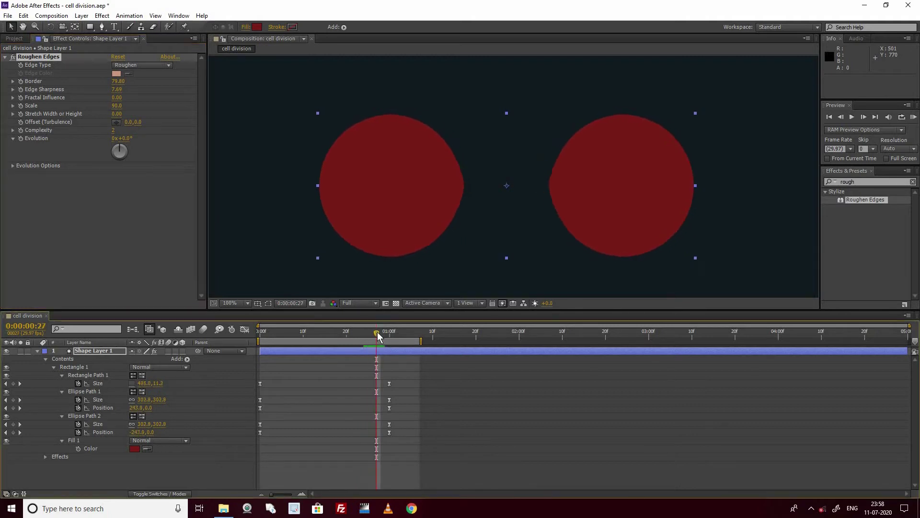
pyautogui.press('pageup')
pyautogui.press('pageup')
pyautogui.press('pageup')
pyautogui.press('pagedown')
pyautogui.press('pagedown')
pyautogui.press('pagedown')
pyautogui.press('pagedown')
pyautogui.press('pagedown')
pyautogui.press('pageup')
pyautogui.press('pageup')
pyautogui.press('pageup')
pyautogui.press('pageup')
pyautogui.press('pageup')
pyautogui.press('pageup')
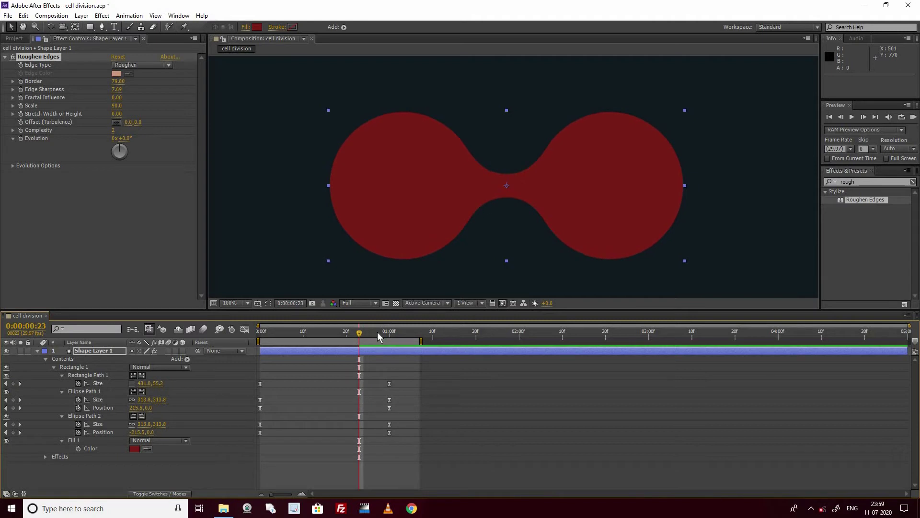
pyautogui.moveTo(117, 105); pyautogui.dragTo(74, 115)
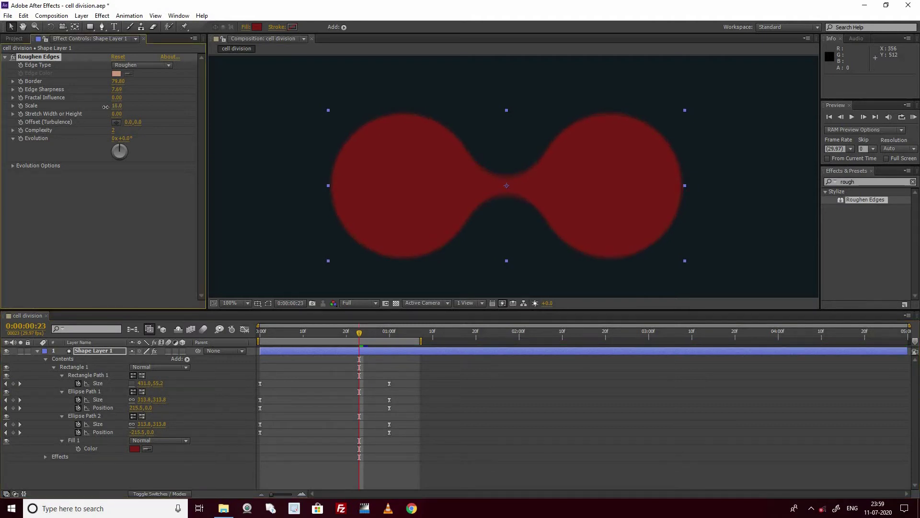
pyautogui.moveTo(115, 107); pyautogui.dragTo(116, 113)
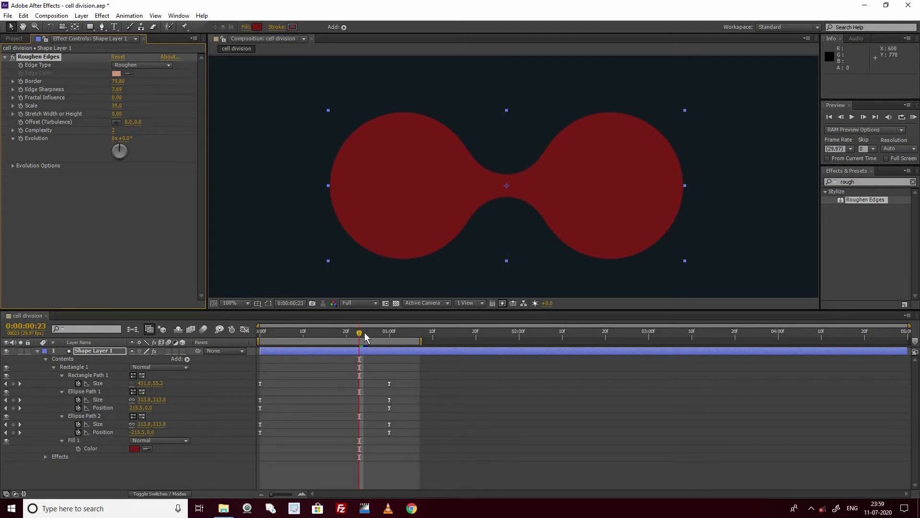
pyautogui.click(362, 334)
pyautogui.press('pagedown')
pyautogui.press('pageup')
pyautogui.press('pageup')
pyautogui.press('pageup')
pyautogui.press('pageup')
pyautogui.press('pageup')
pyautogui.press('pageup')
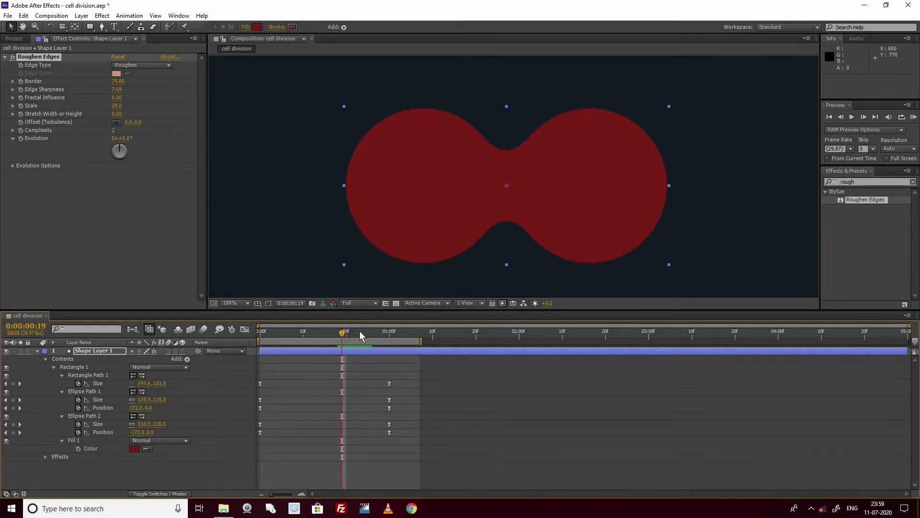
pyautogui.press('pagedown')
pyautogui.press('pagedown')
pyautogui.press('pagedown')
pyautogui.press('pagedown')
pyautogui.press('pagedown')
pyautogui.press('pagedown')
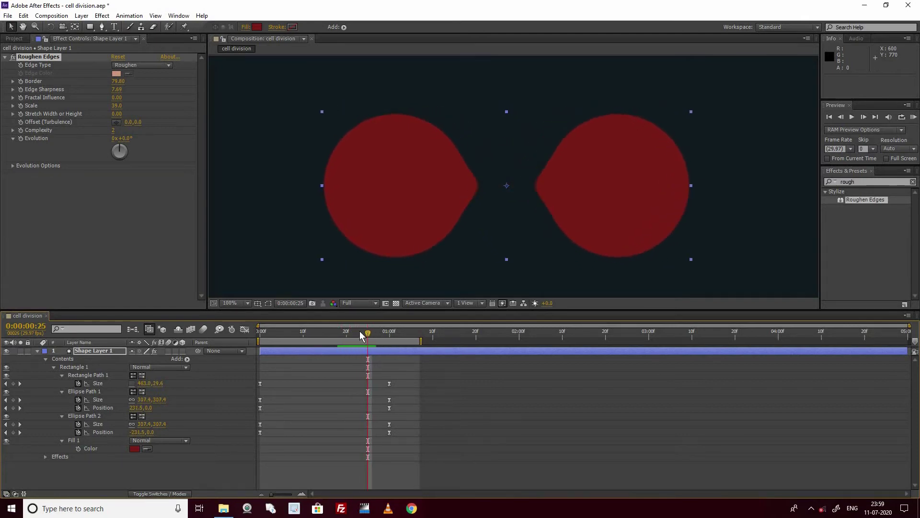
pyautogui.press('KP_0')
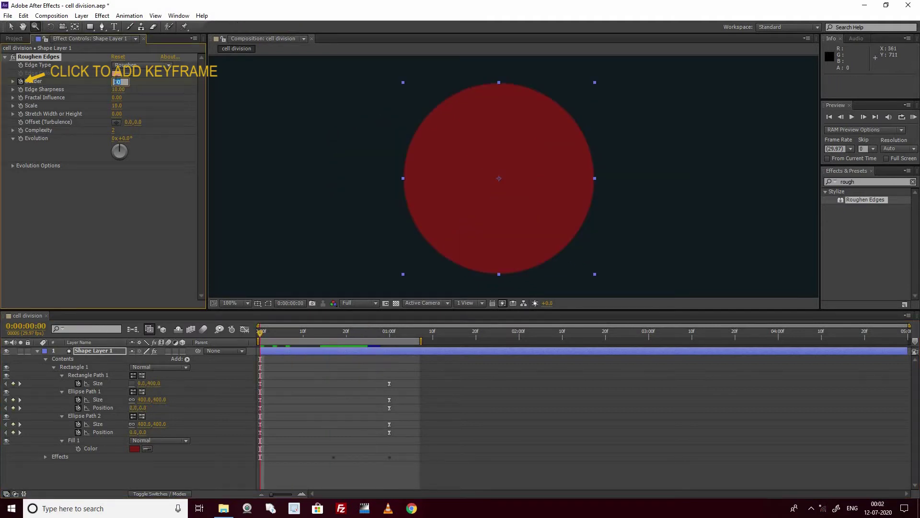
# Set the Roughen Edges Border to 70, including at the one-second keyframe
pyautogui.press('Return')
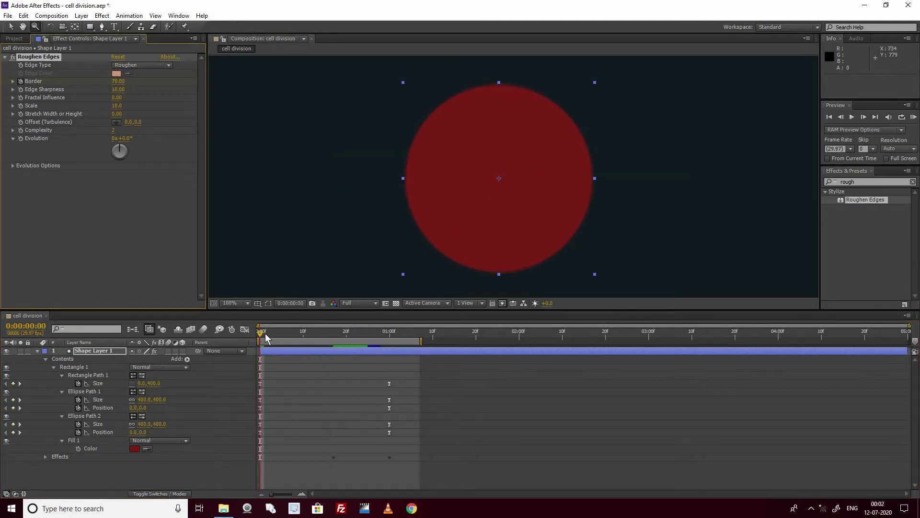
pyautogui.moveTo(321, 338); pyautogui.dragTo(387, 338)
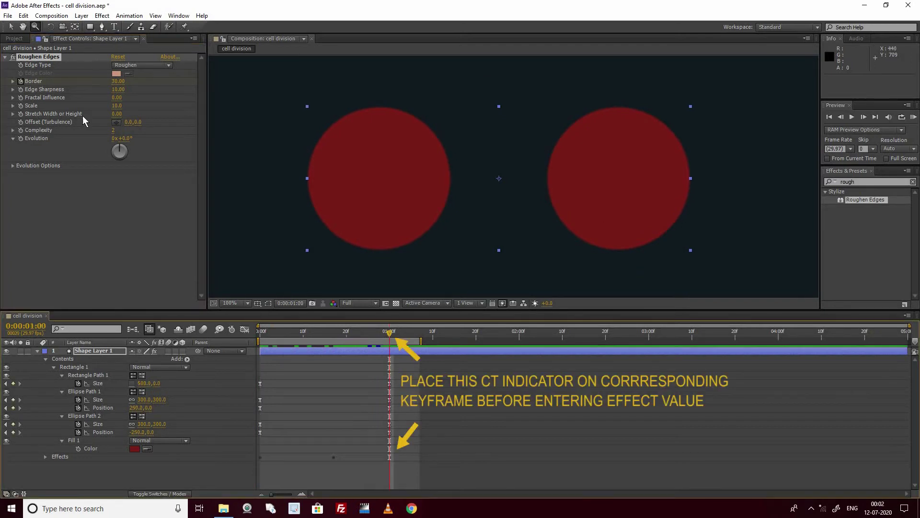
pyautogui.click(118, 82)
pyautogui.write('70')
pyautogui.press('Return')
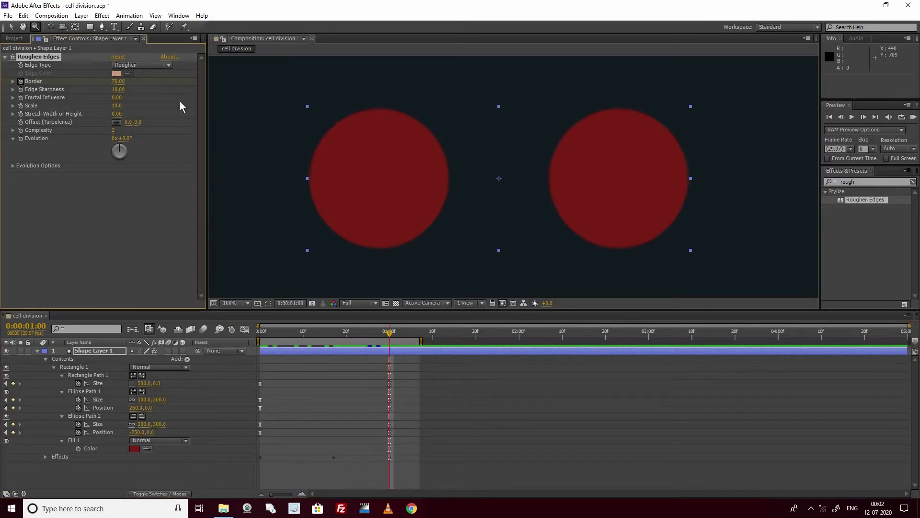
pyautogui.moveTo(390, 336)
pyautogui.mouseDown()
pyautogui.moveTo(257, 360)
pyautogui.moveTo(390, 361)
pyautogui.moveTo(257, 366)
pyautogui.mouseUp()
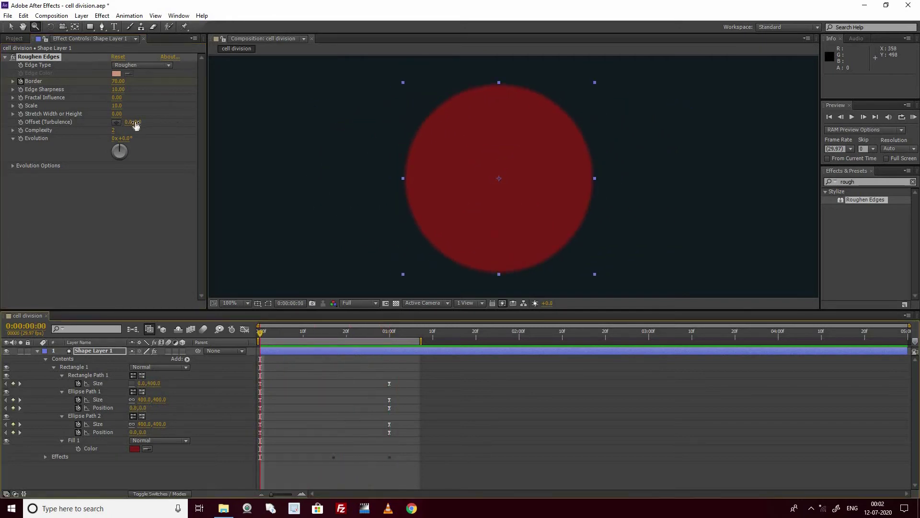
# Try roughen Scale values of 47 and 20, undo, and preview the split
pyautogui.moveTo(127, 104); pyautogui.dragTo(116, 107)
pyautogui.press('space')
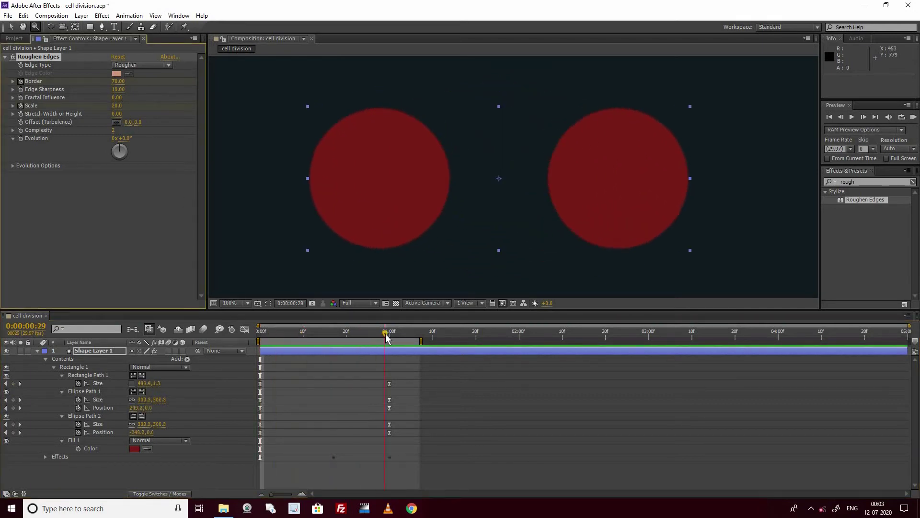
pyautogui.moveTo(117, 110); pyautogui.dragTo(124, 99)
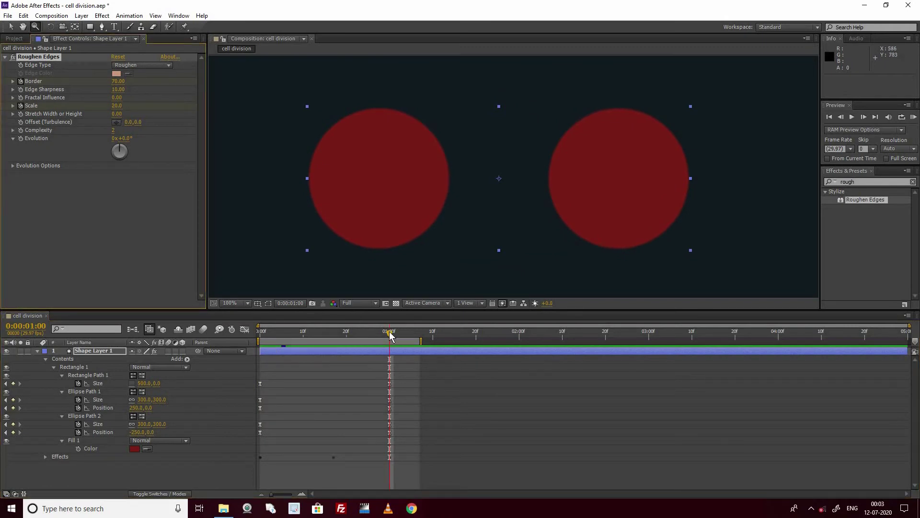
pyautogui.moveTo(391, 334); pyautogui.dragTo(333, 333)
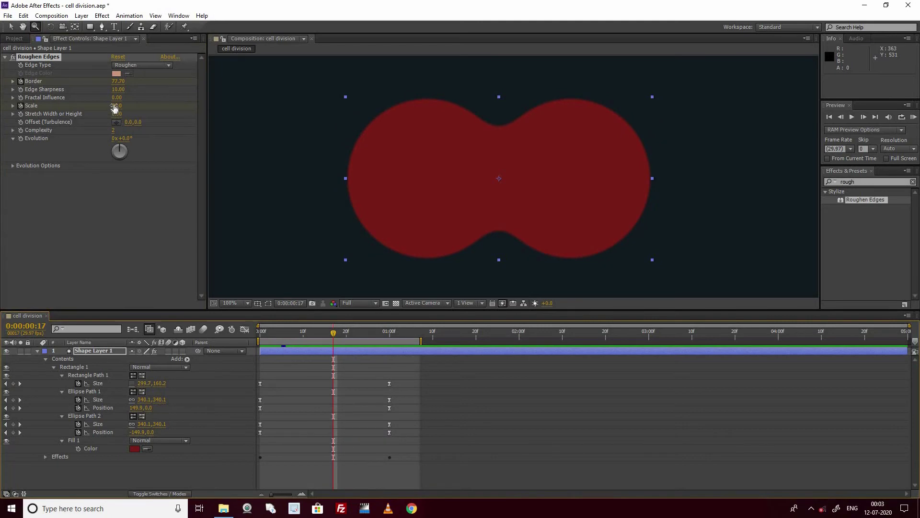
pyautogui.hotkey('ctrl', 'z')
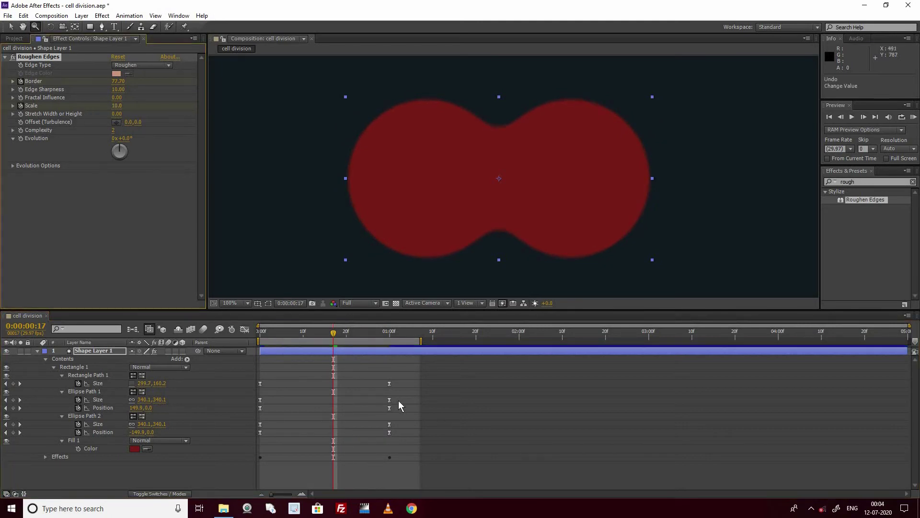
pyautogui.press('KP_0')
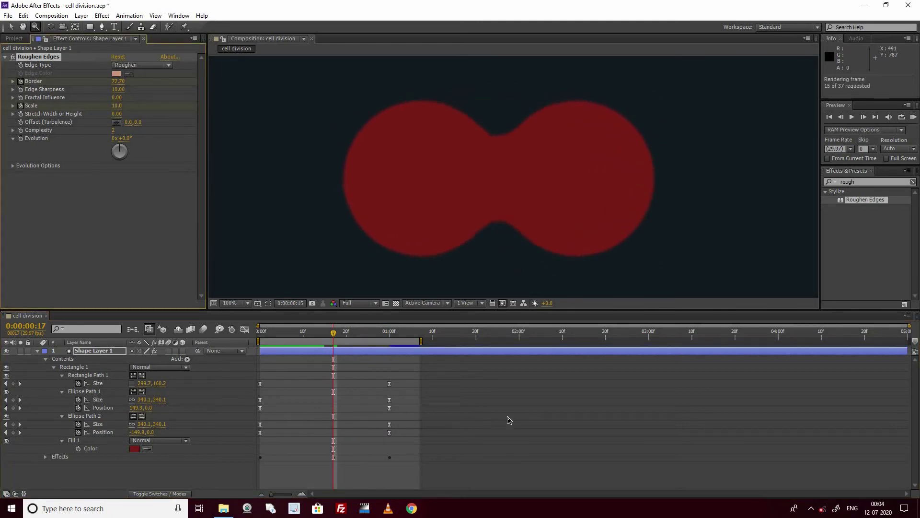
pyautogui.click(407, 334)
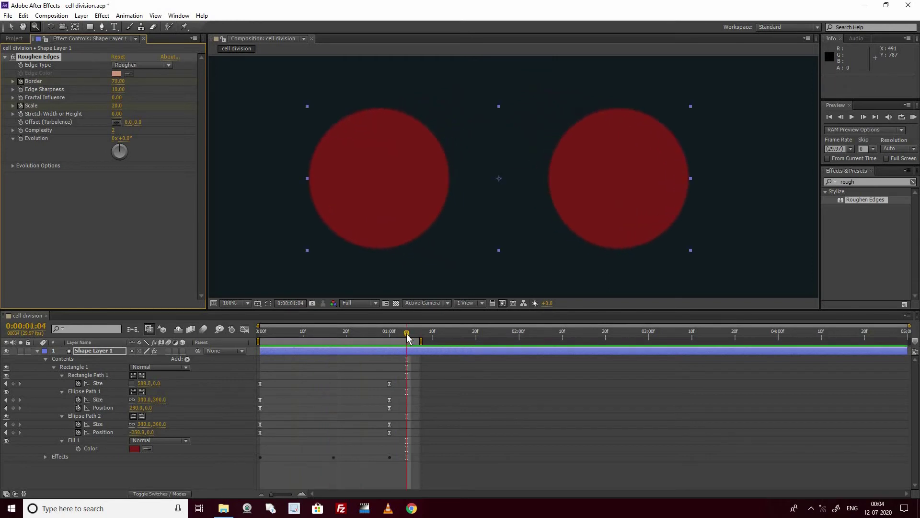
pyautogui.moveTo(385, 339); pyautogui.dragTo(266, 349)
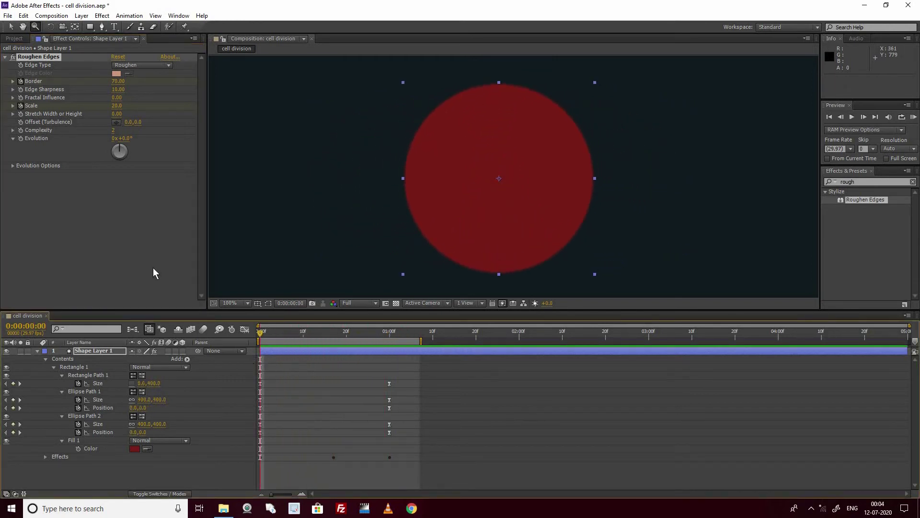
# Set the roughen Scale to 30 at the merge frame and the one-second frame
pyautogui.click(119, 109)
pyautogui.write('18')
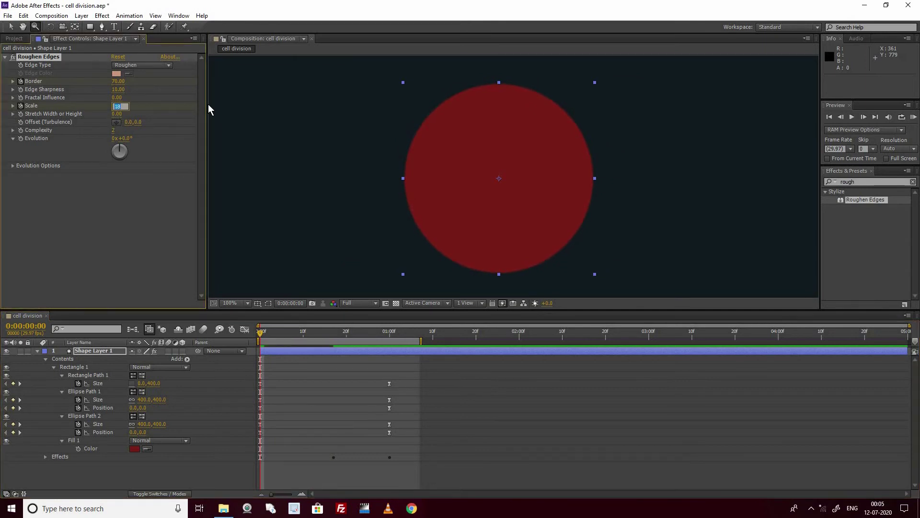
pyautogui.press('Return')
pyautogui.click(390, 332)
pyautogui.click(118, 106)
pyautogui.press('Return')
pyautogui.moveTo(389, 332)
pyautogui.mouseDown()
pyautogui.moveTo(334, 347)
pyautogui.moveTo(383, 336)
pyautogui.mouseUp()
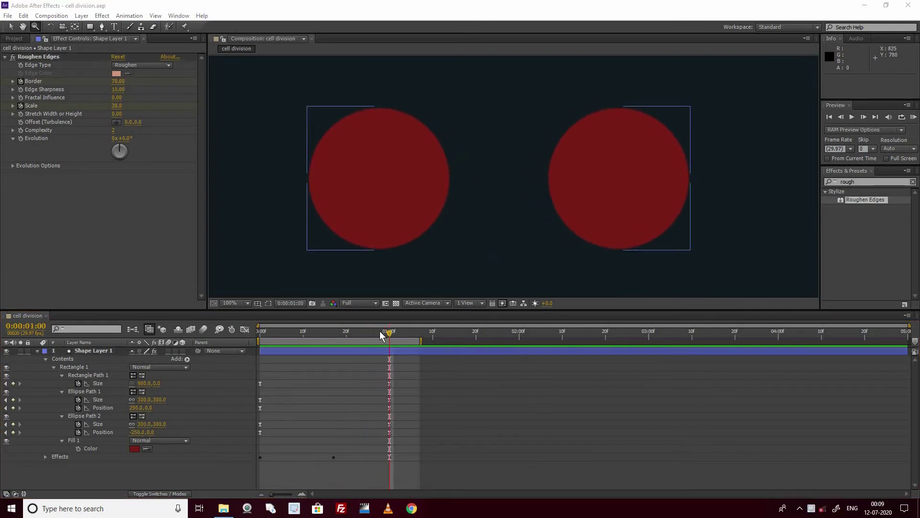
# Fit the composition in the viewer and RAM-preview the division
pyautogui.click(234, 303)
pyautogui.click(238, 312)
pyautogui.press('KP_0')
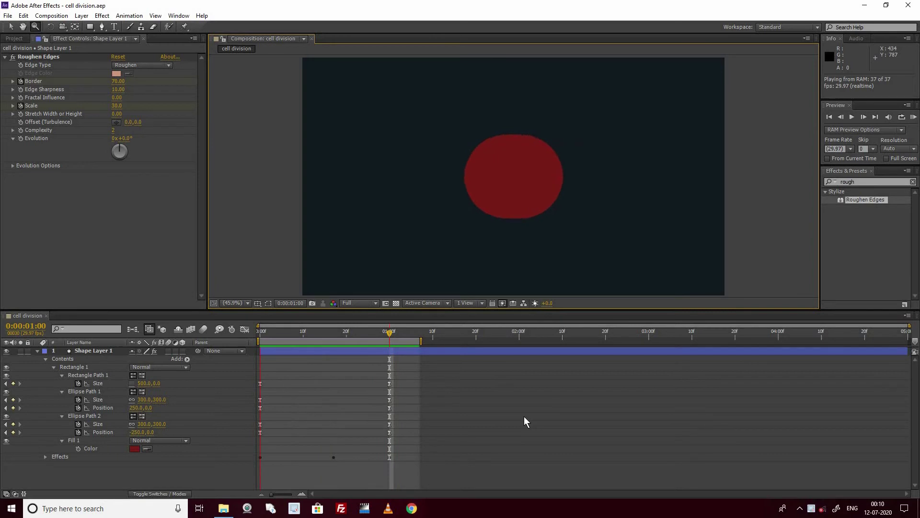
pyautogui.click(396, 335)
# Duplicate Shape Layer 1 and name the copies 'inner circles' and 'outer circles'
pyautogui.click(103, 353)
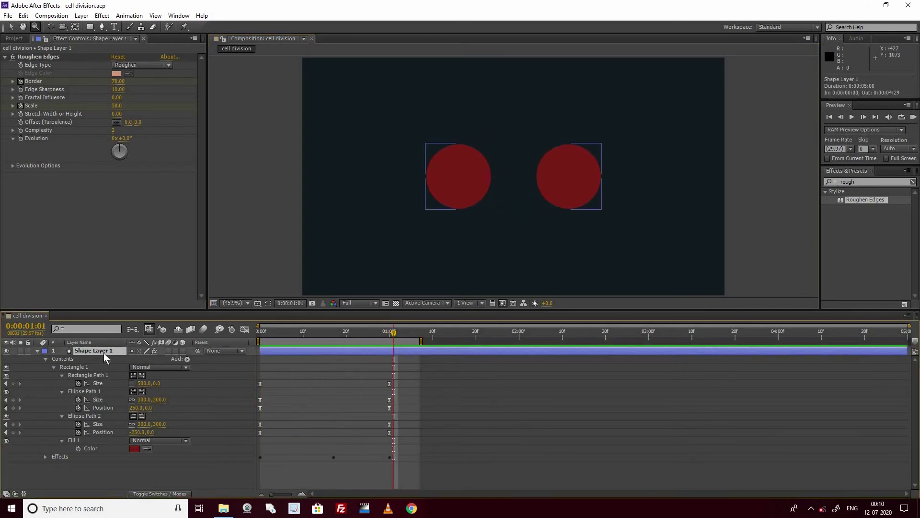
pyautogui.click(37, 350)
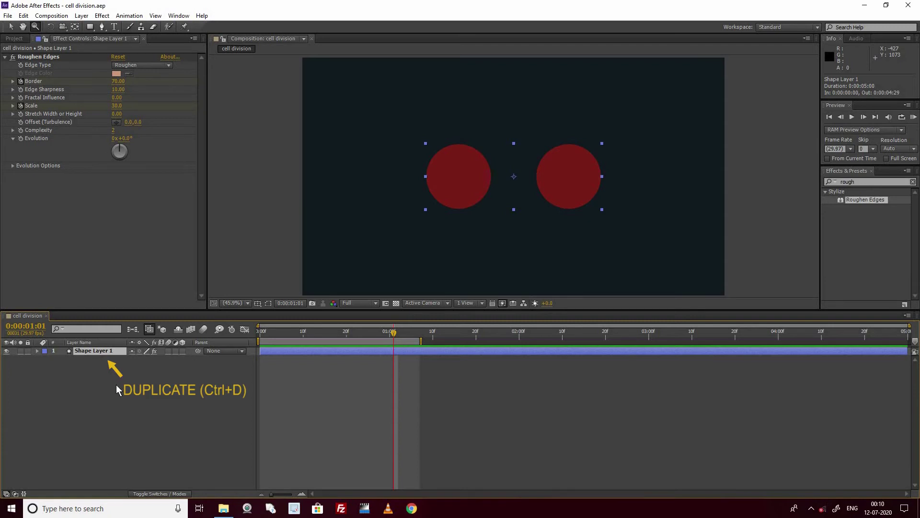
pyautogui.hotkey('ctrl', 'd')
pyautogui.press('Return')
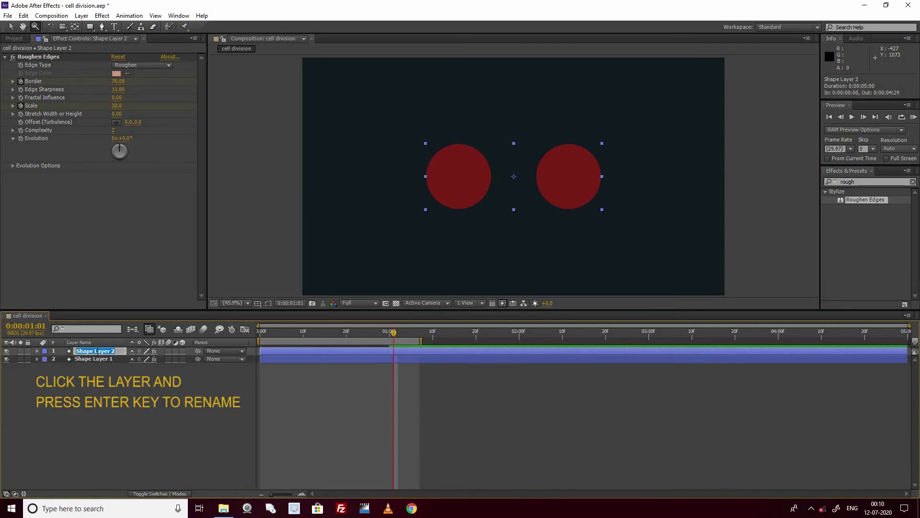
pyautogui.write('inner circles')
pyautogui.click(83, 360)
pyautogui.press('Return')
pyautogui.write('outer circles')
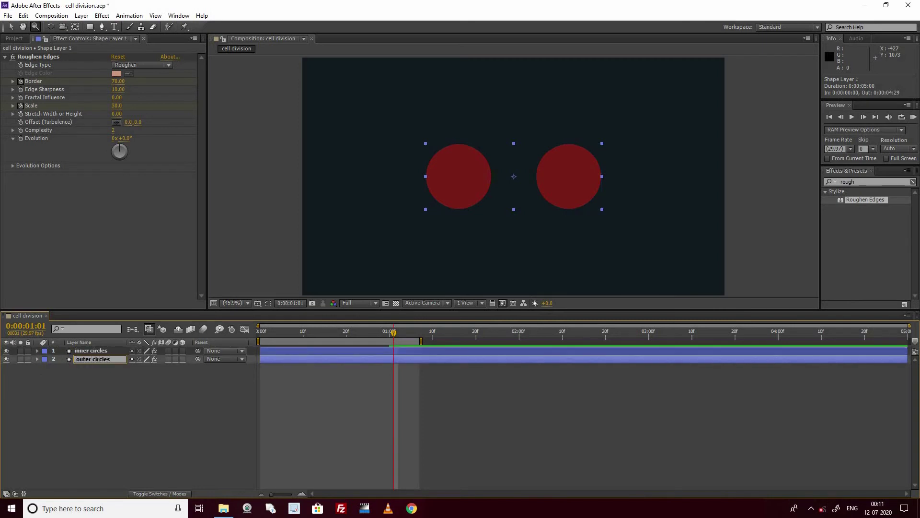
pyautogui.press('Return')
# Bring up the fill colour of the inner circles layer
pyautogui.click(93, 350)
pyautogui.press('v')
pyautogui.click(258, 27)
# Darken the inner circles' red fill and expose its Rectangle and Ellipse Path sizes
pyautogui.click(143, 137)
pyautogui.click(229, 55)
pyautogui.click(36, 350)
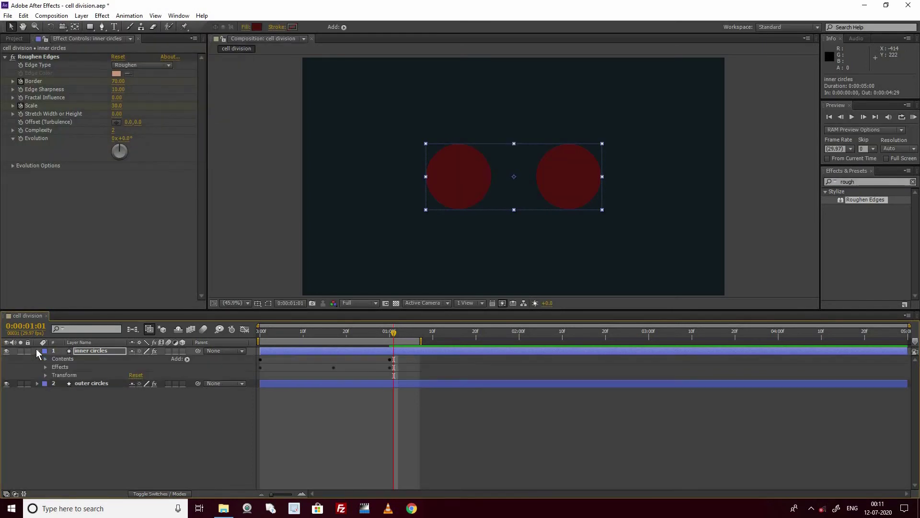
pyautogui.click(46, 358)
pyautogui.click(53, 367)
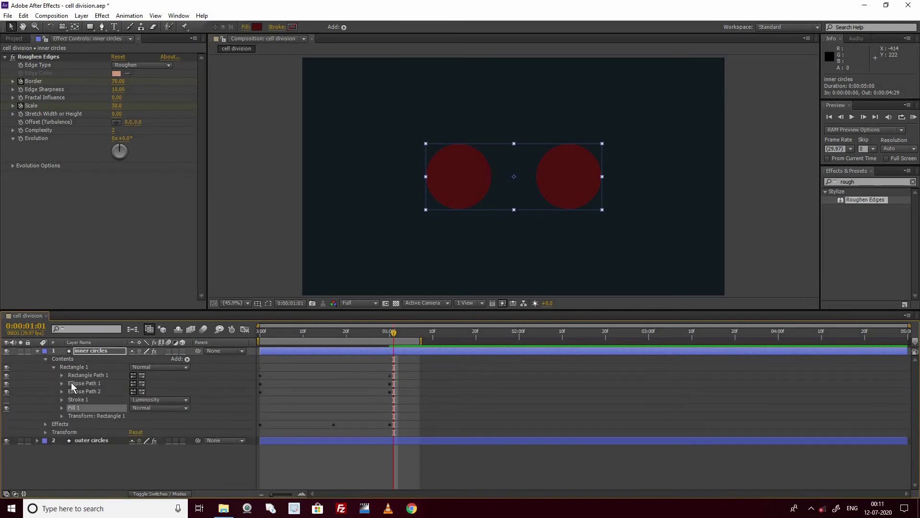
pyautogui.click(61, 383)
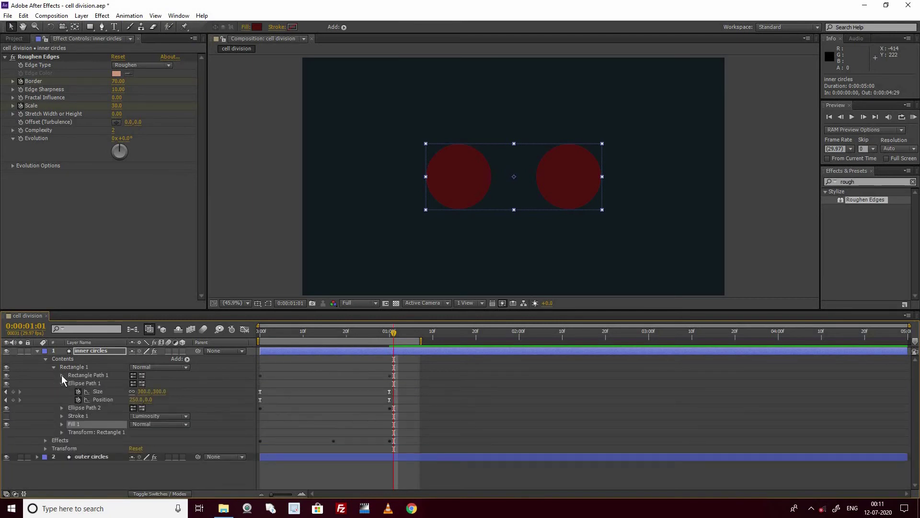
pyautogui.click(61, 375)
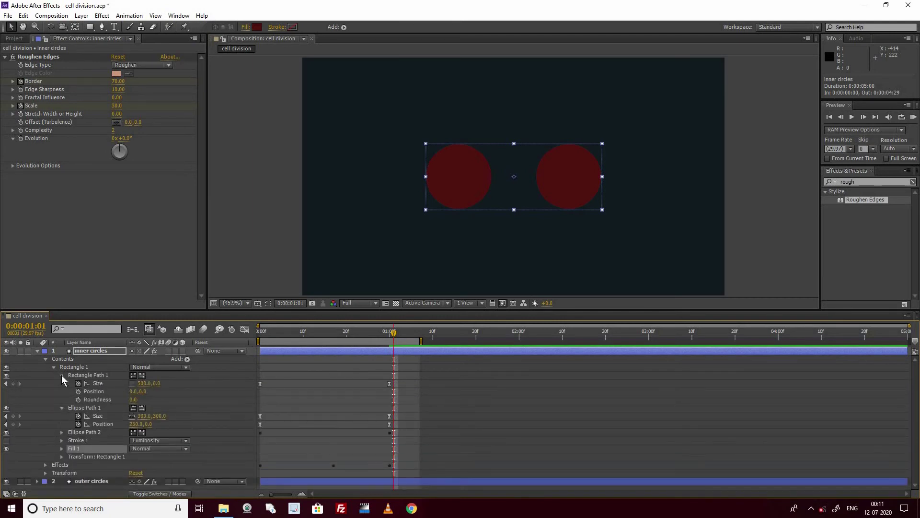
pyautogui.click(61, 432)
# At frame 0, set both Ellipse Path sizes to 200
pyautogui.moveTo(266, 332); pyautogui.dragTo(259, 333)
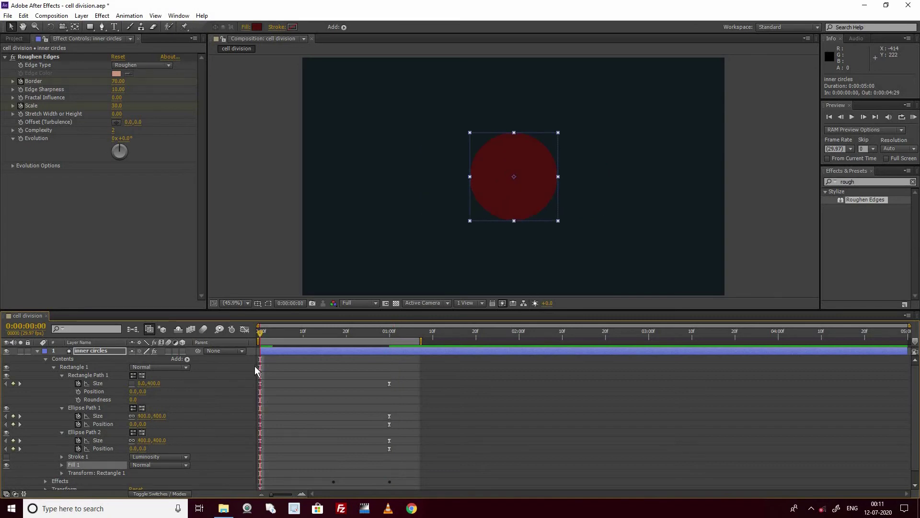
pyautogui.click(143, 415)
pyautogui.write('200')
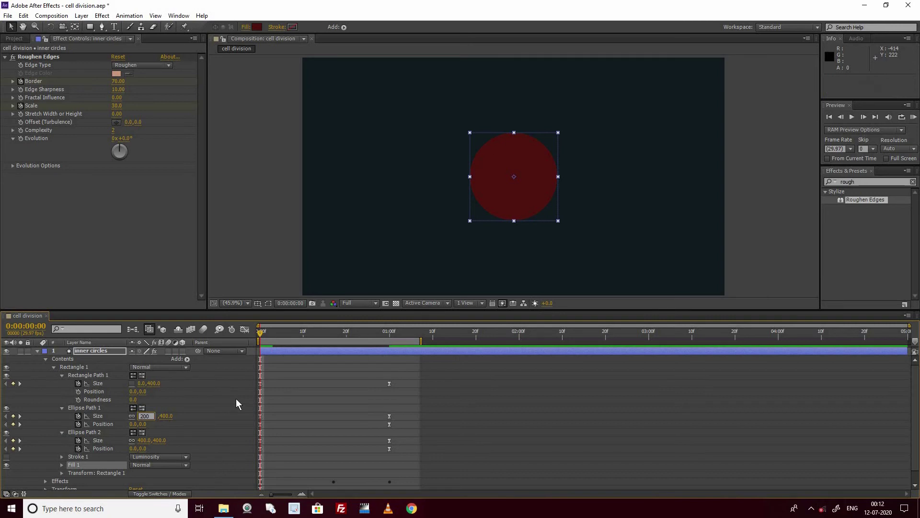
pyautogui.press('Return')
pyautogui.click(144, 441)
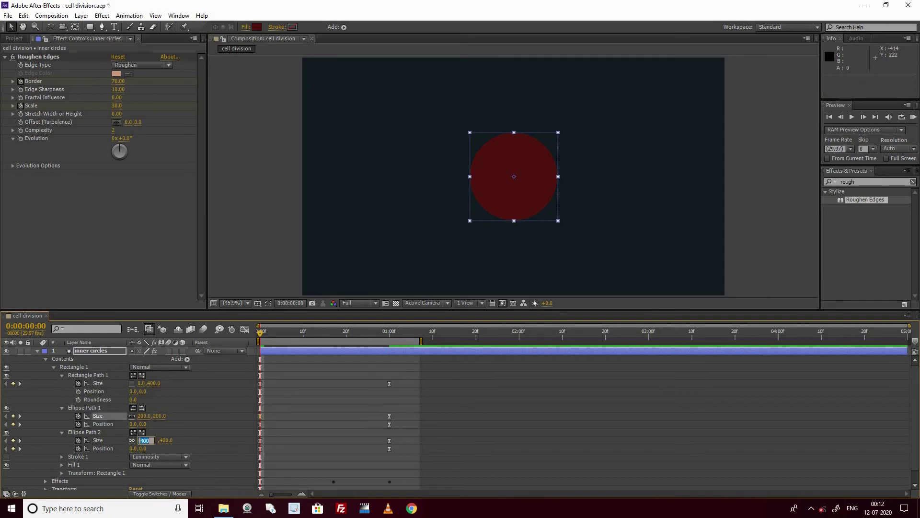
pyautogui.write('200')
pyautogui.press('Return')
pyautogui.click(265, 328)
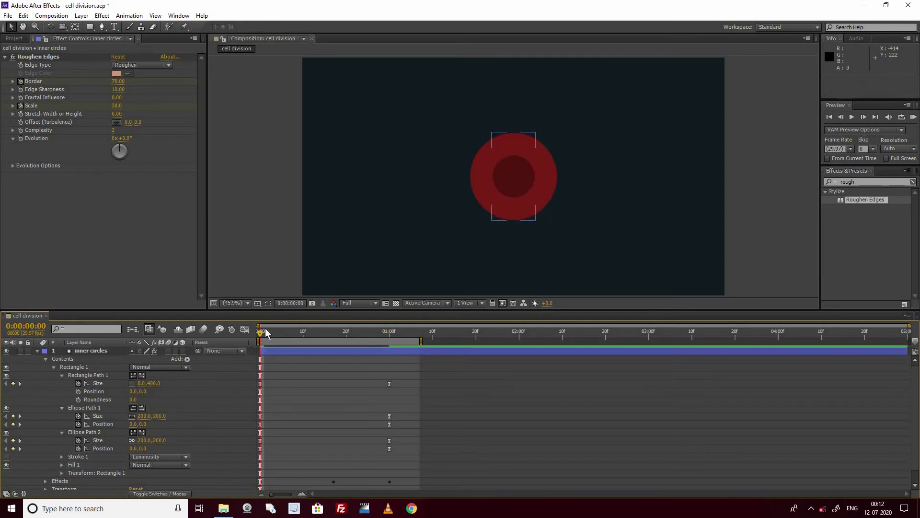
# At one second, set both Ellipse Path sizes to 150 and preview the split
pyautogui.moveTo(284, 334); pyautogui.dragTo(389, 345)
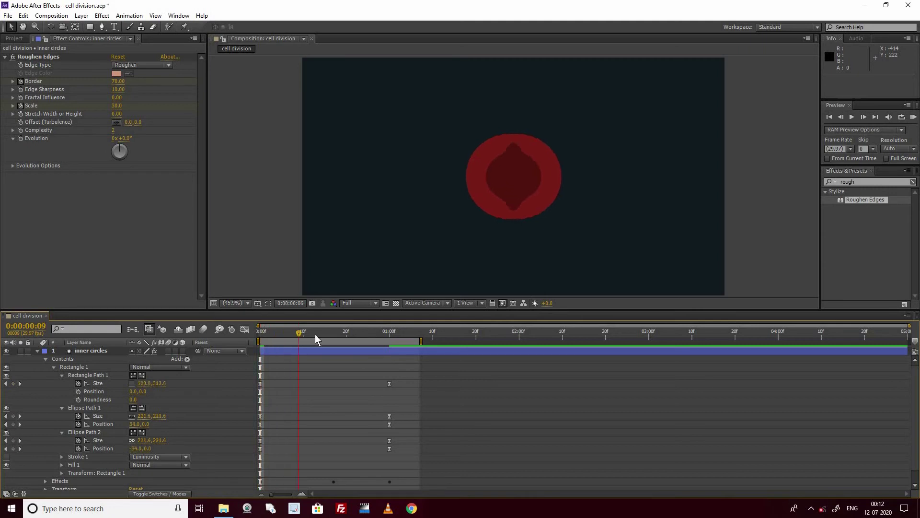
pyautogui.click(389, 349)
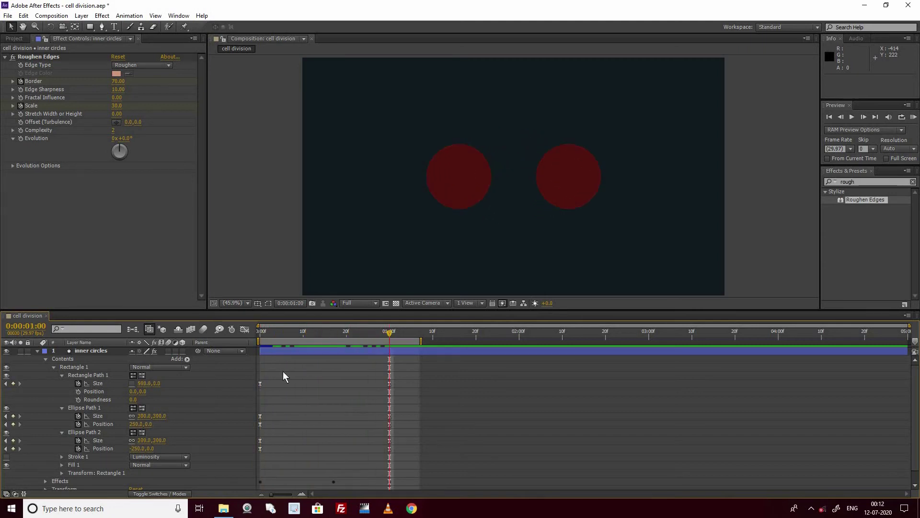
pyautogui.write('150')
pyautogui.press('Return')
pyautogui.click(144, 440)
pyautogui.press('Return')
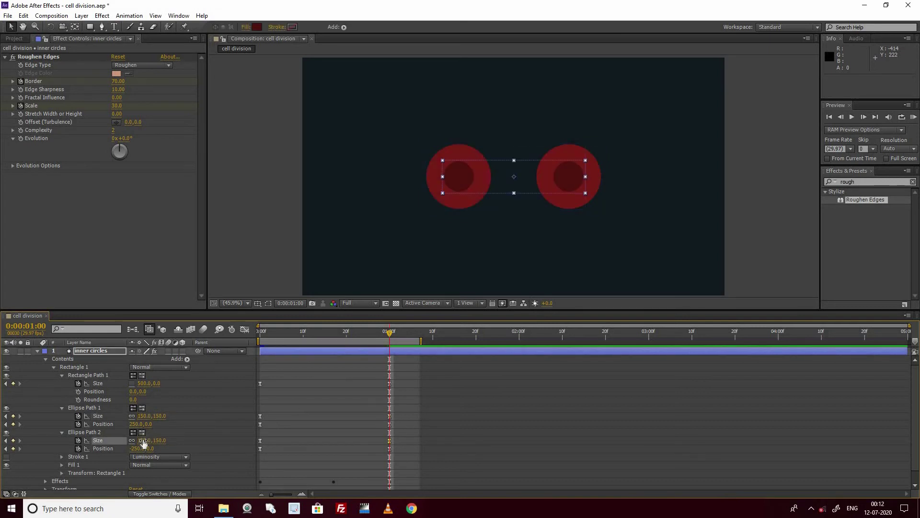
pyautogui.press('space')
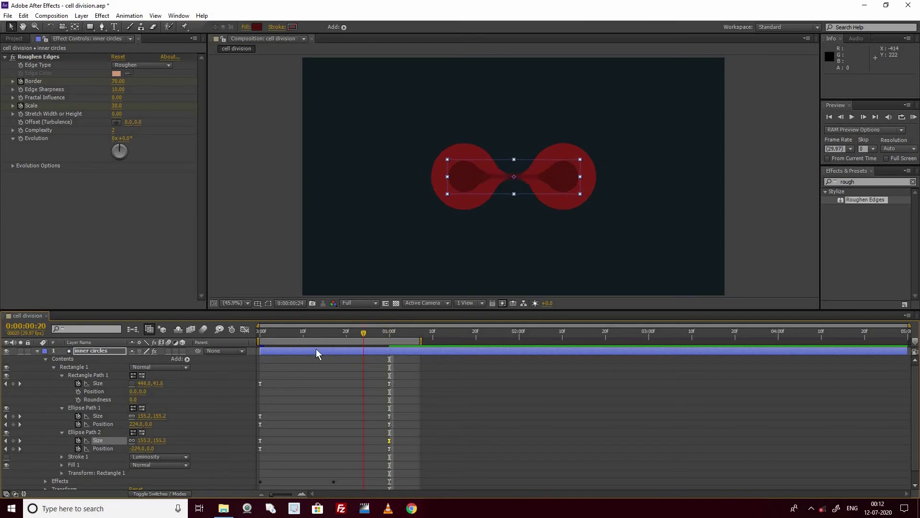
pyautogui.moveTo(315, 360); pyautogui.dragTo(261, 372)
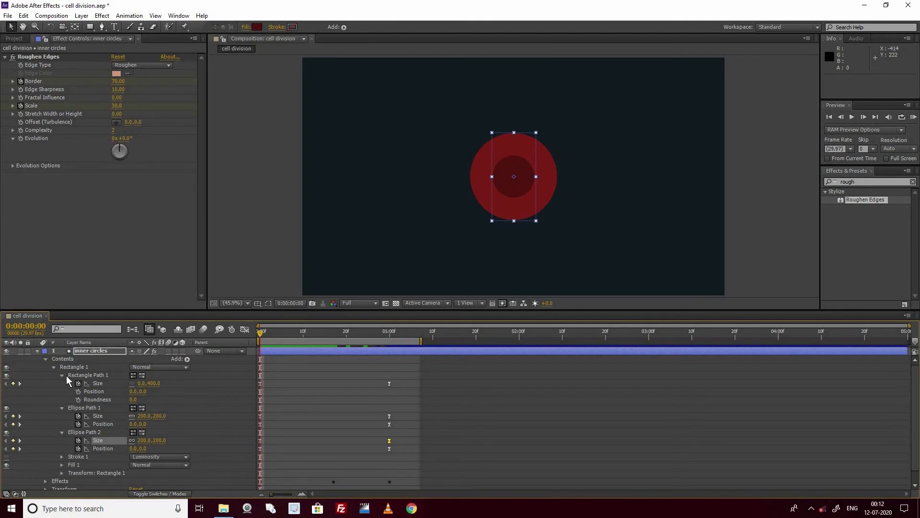
# Set Rectangle Path 1 size to 0,200 at frame 0, preview, and save the project
pyautogui.click(86, 375)
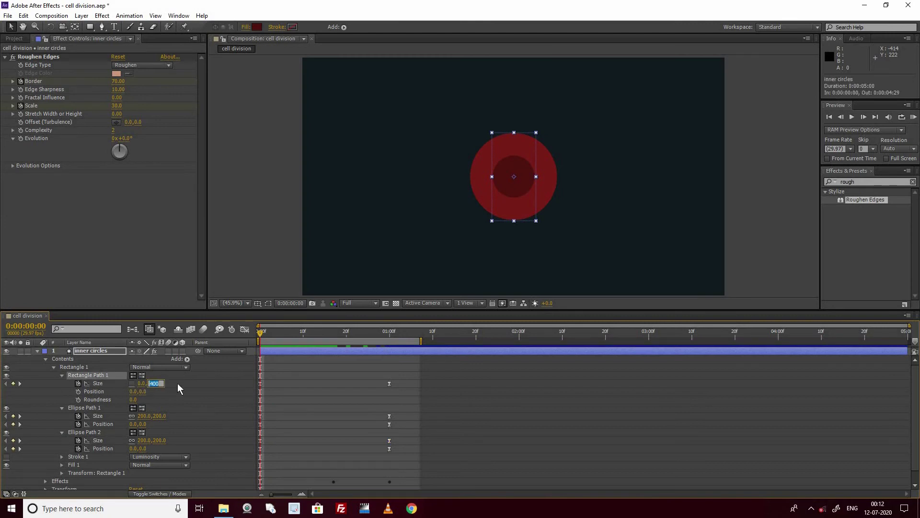
pyautogui.write('200')
pyautogui.press('Return')
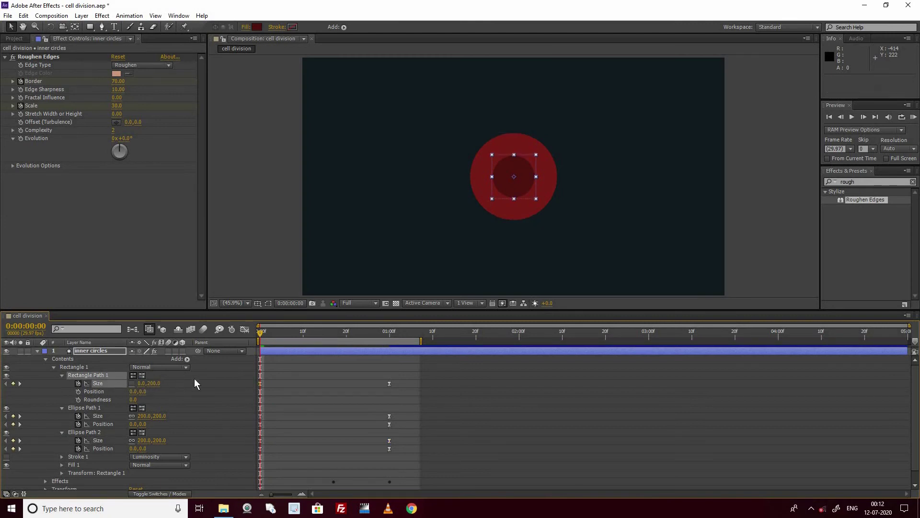
pyautogui.press('space')
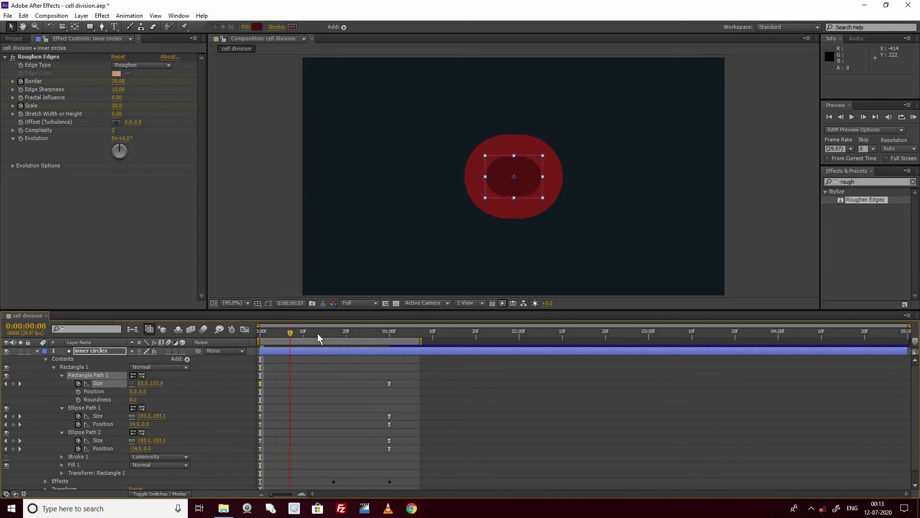
pyautogui.hotkey('ctrl', 's')
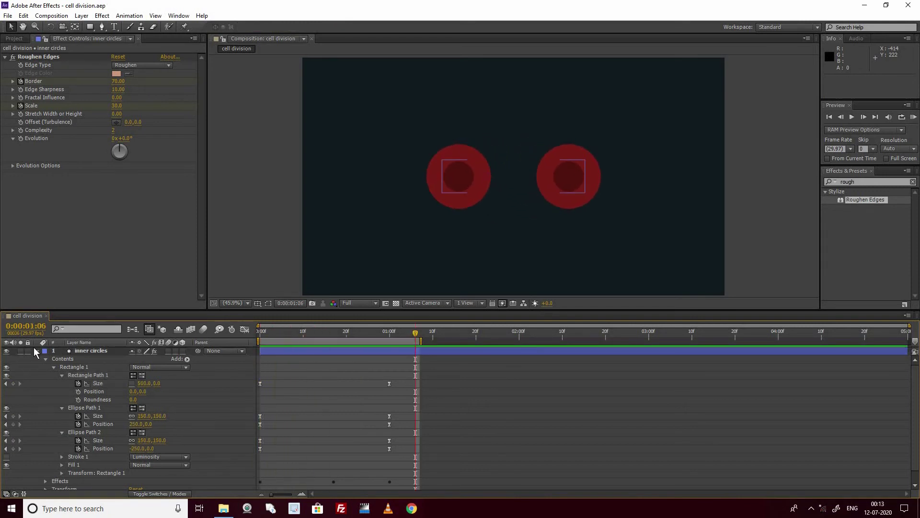
# Select both the inner and outer circles layers and reveal their keyframed properties with U
pyautogui.click(37, 351)
pyautogui.click(7, 351)
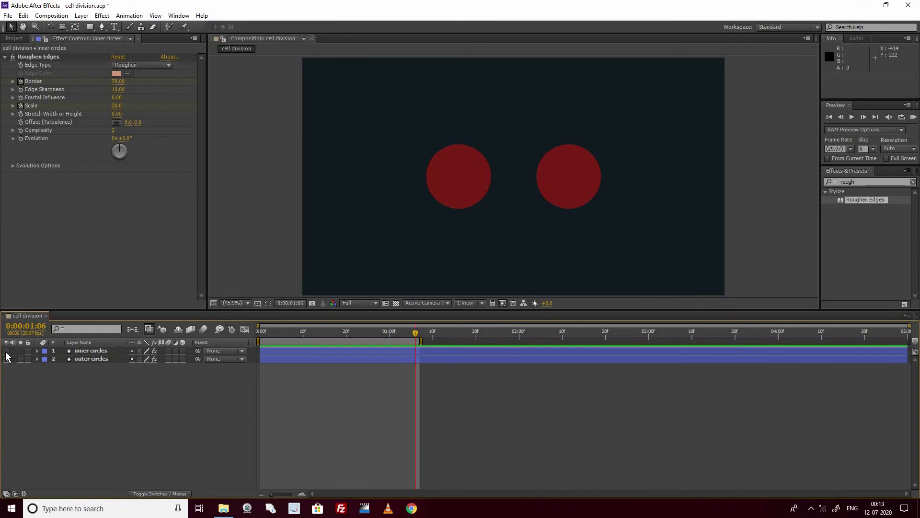
pyautogui.click(6, 351)
pyautogui.click(91, 351)
pyautogui.keyDown('shift'); pyautogui.click(95, 361); pyautogui.keyUp('shift')
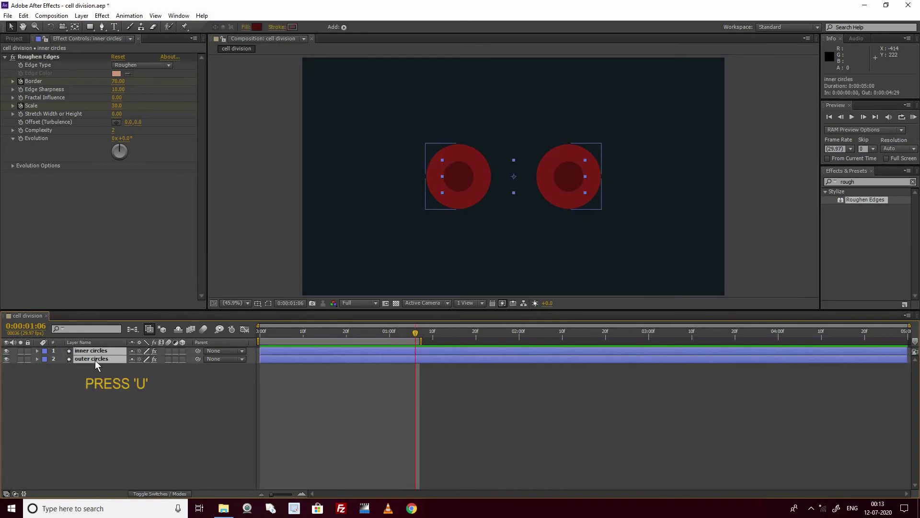
pyautogui.press('u')
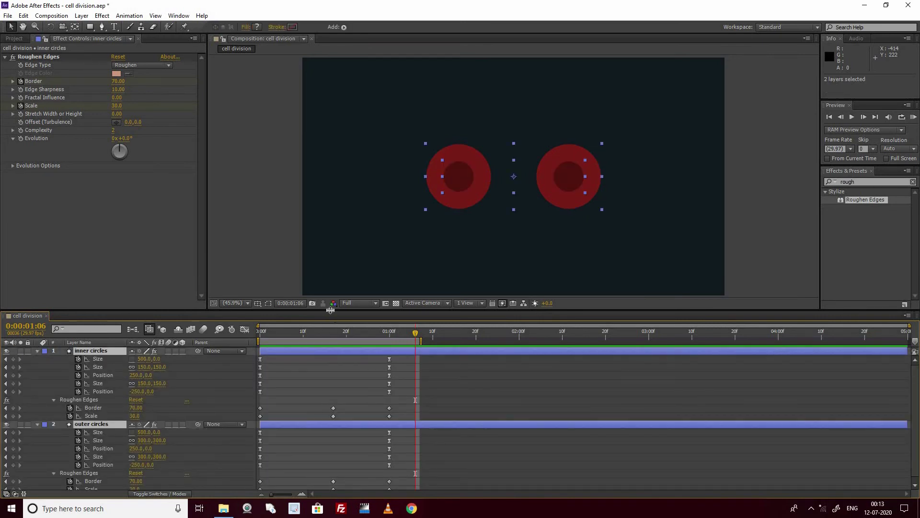
# Enlarge the timeline, show Rotation at frame 0, and select the inner Border and Scale keyframes
pyautogui.moveTo(331, 310); pyautogui.dragTo(330, 247)
pyautogui.click(484, 320)
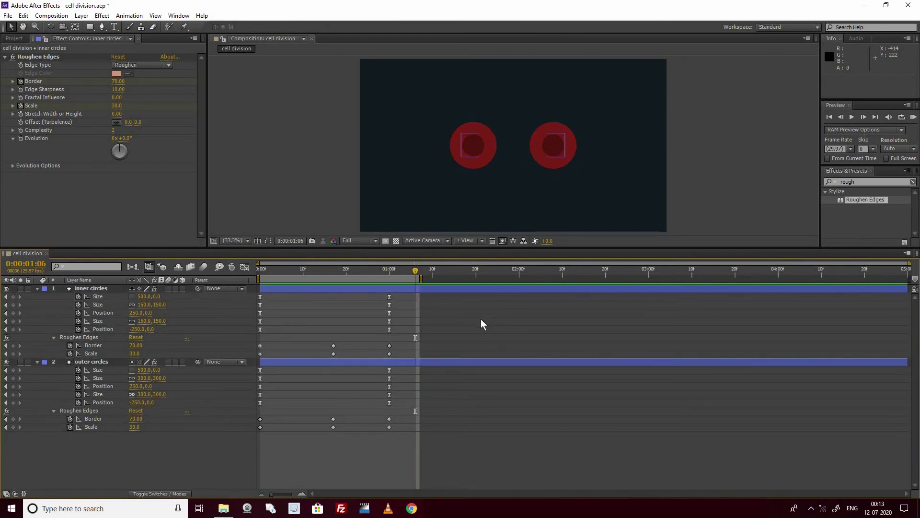
pyautogui.moveTo(415, 273)
pyautogui.mouseDown()
pyautogui.moveTo(262, 273)
pyautogui.moveTo(252, 289)
pyautogui.mouseUp()
pyautogui.hotkey('shift', 'r')
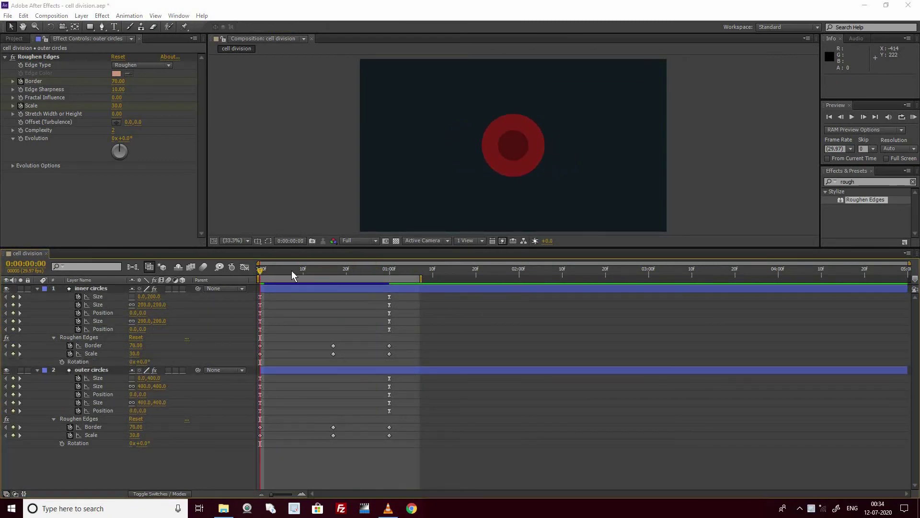
pyautogui.moveTo(398, 341); pyautogui.dragTo(257, 356)
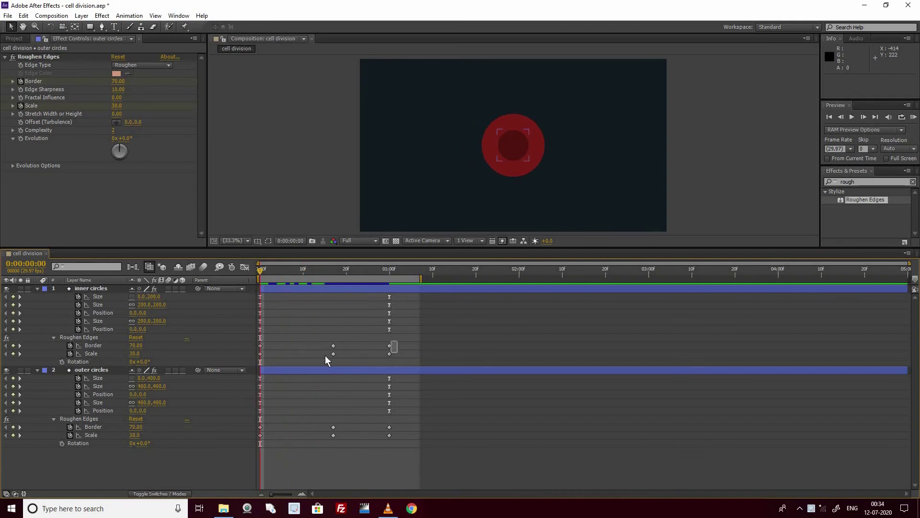
# Easy Ease the Border and Scale keyframes on both circle layers and extend the work area to 2:02
pyautogui.rightClick(261, 349)
pyautogui.moveTo(366, 453)
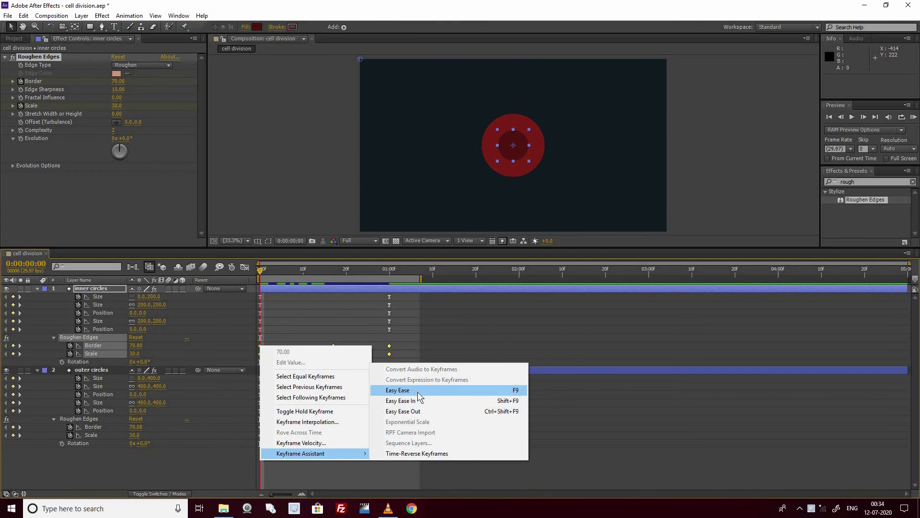
pyautogui.click(418, 392)
pyautogui.moveTo(407, 448); pyautogui.dragTo(260, 426)
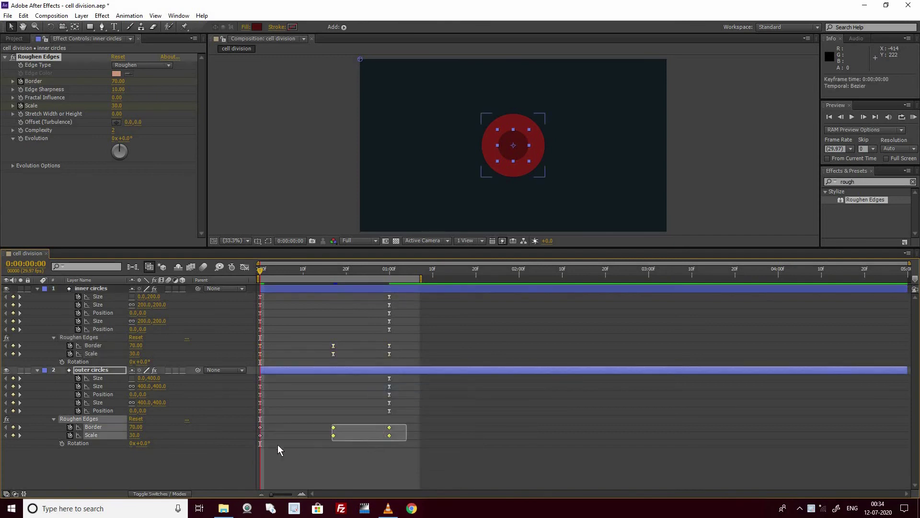
pyautogui.rightClick(260, 426)
pyautogui.moveTo(331, 420)
pyautogui.click(397, 436)
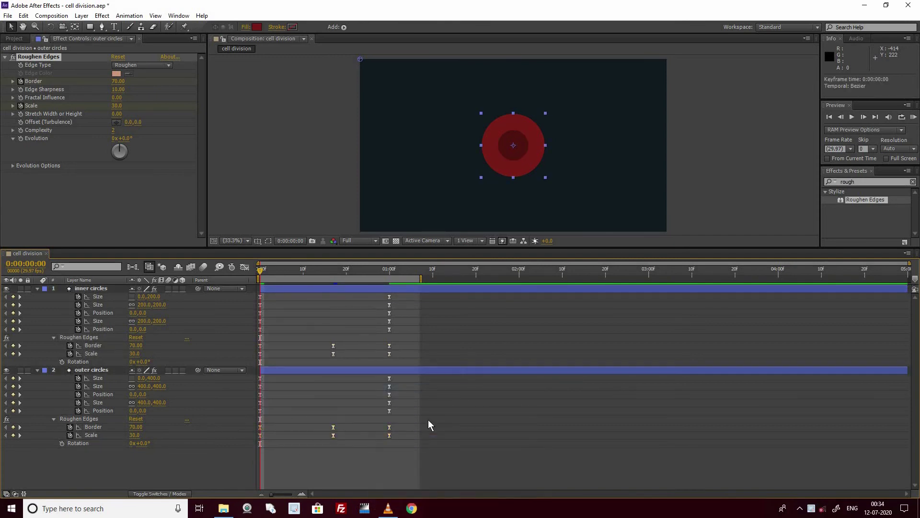
pyautogui.press('space')
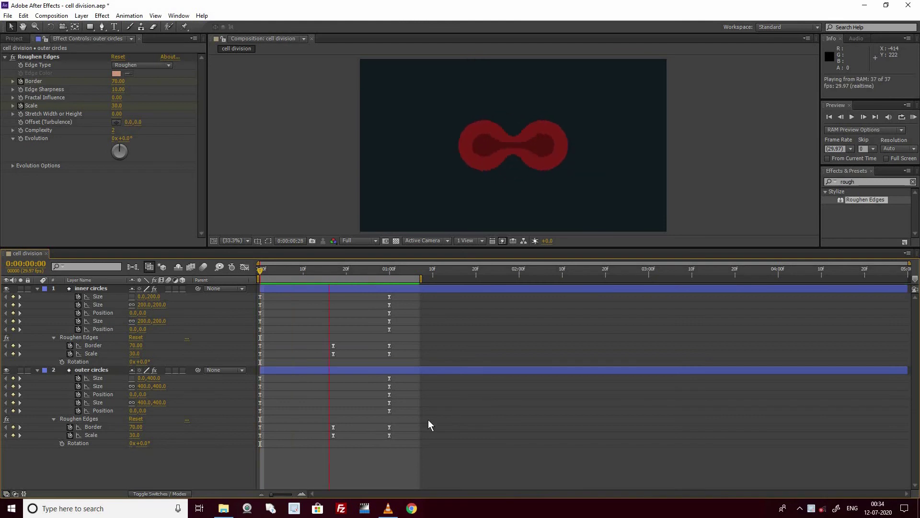
pyautogui.moveTo(421, 278); pyautogui.dragTo(533, 279)
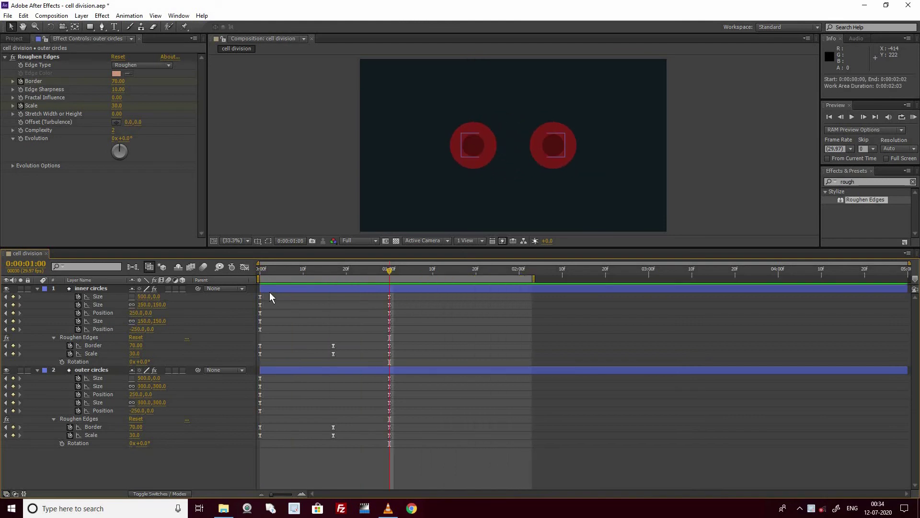
# Copy both circle layers' frame-0 keyframes and paste them at 0:00:02:00
pyautogui.hotkey('shift', 'pagedown')
pyautogui.hotkey('shift', 'pagedown')
pyautogui.hotkey('shift', 'pagedown')
pyautogui.moveTo(267, 294); pyautogui.dragTo(260, 358)
pyautogui.hotkey('ctrl', 'c')
pyautogui.hotkey('ctrl', 'v')
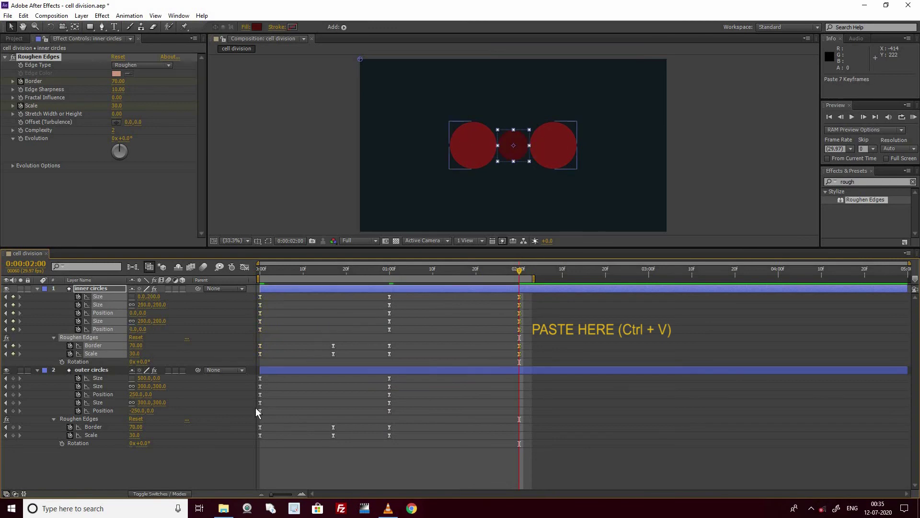
pyautogui.moveTo(259, 375); pyautogui.dragTo(269, 438)
pyautogui.hotkey('ctrl', 'c')
pyautogui.hotkey('ctrl', 'v')
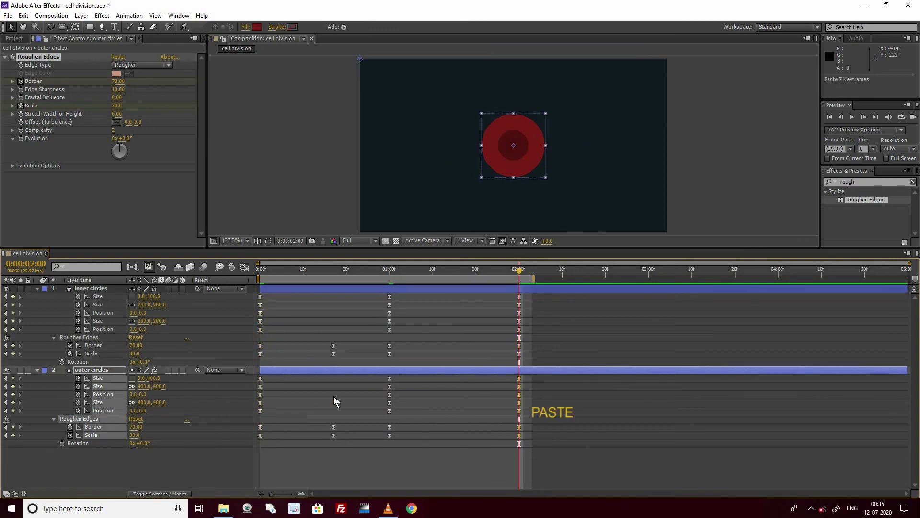
# Paste both layers' 20f Border and Scale keyframes at 1:16, preview, and show only Rotation
pyautogui.moveTo(341, 342); pyautogui.dragTo(332, 361)
pyautogui.hotkey('ctrl', 'c')
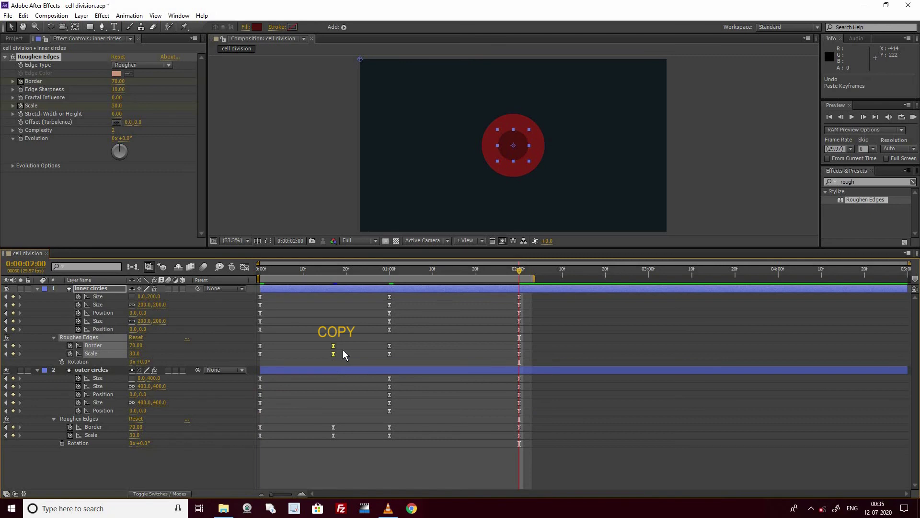
pyautogui.moveTo(520, 272); pyautogui.dragTo(459, 315)
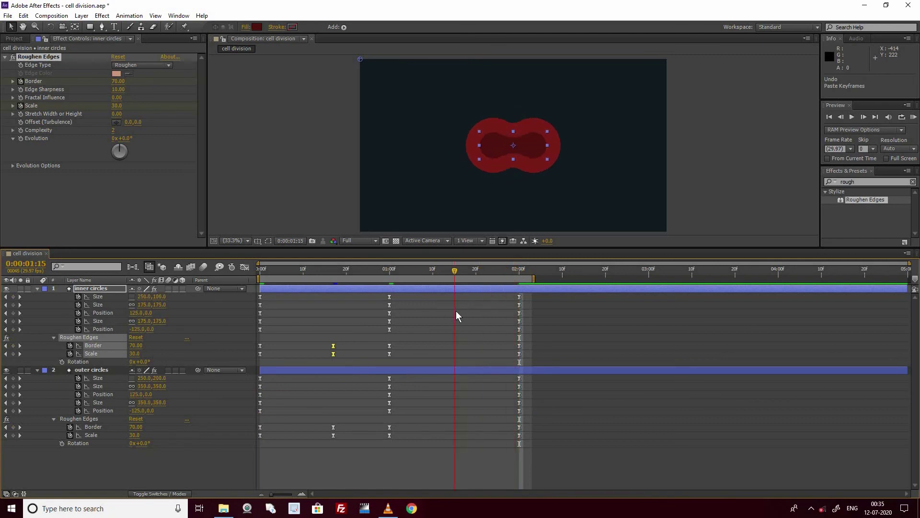
pyautogui.hotkey('ctrl', 'v')
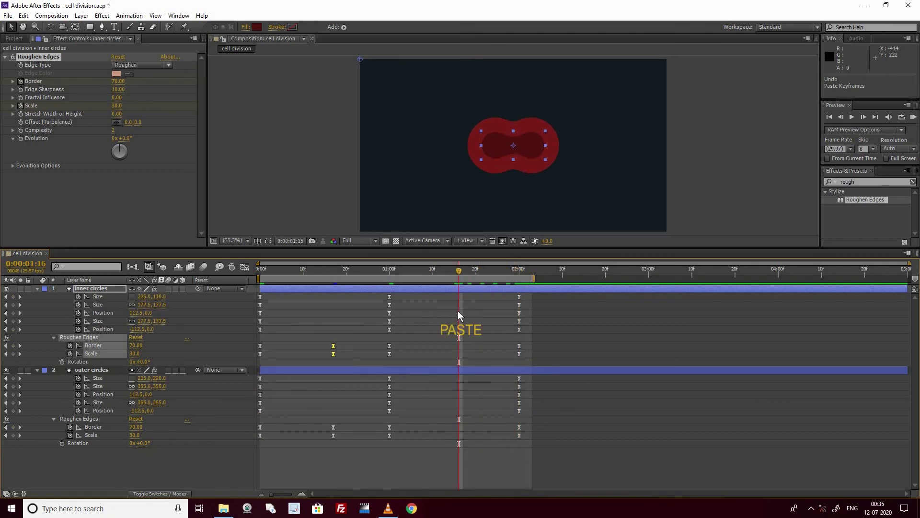
pyautogui.moveTo(352, 422); pyautogui.dragTo(332, 448)
pyautogui.hotkey('ctrl', 'c')
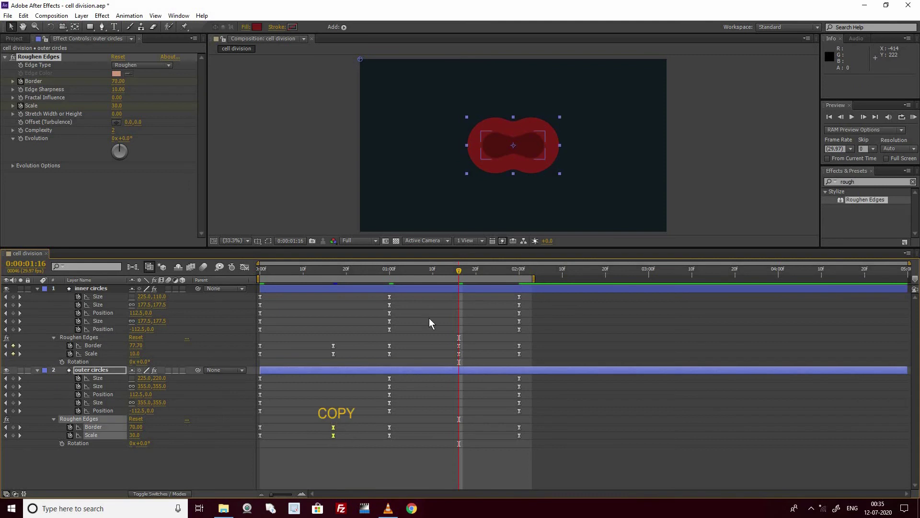
pyautogui.hotkey('ctrl', 'v')
pyautogui.press('KP_0')
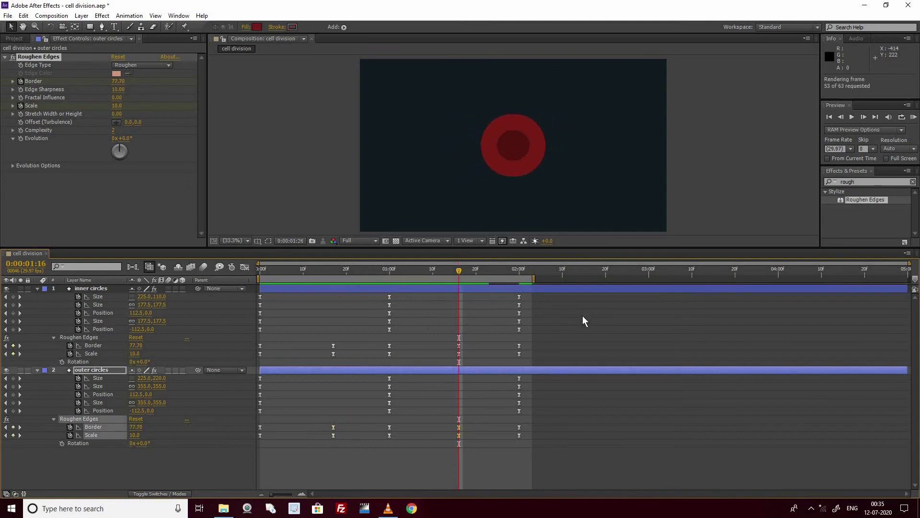
pyautogui.press('r')
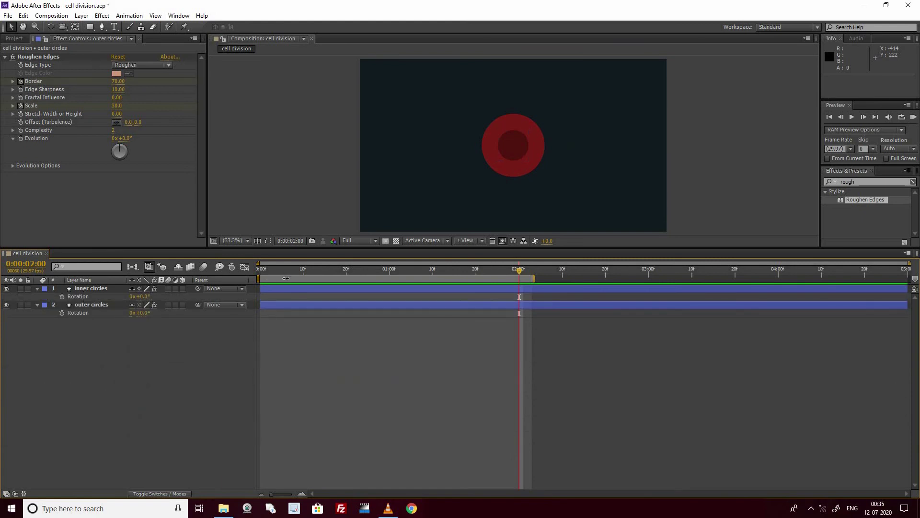
# Add Rotation keyframes of 160° on both circle layers at two seconds
pyautogui.click(62, 296)
pyautogui.click(62, 313)
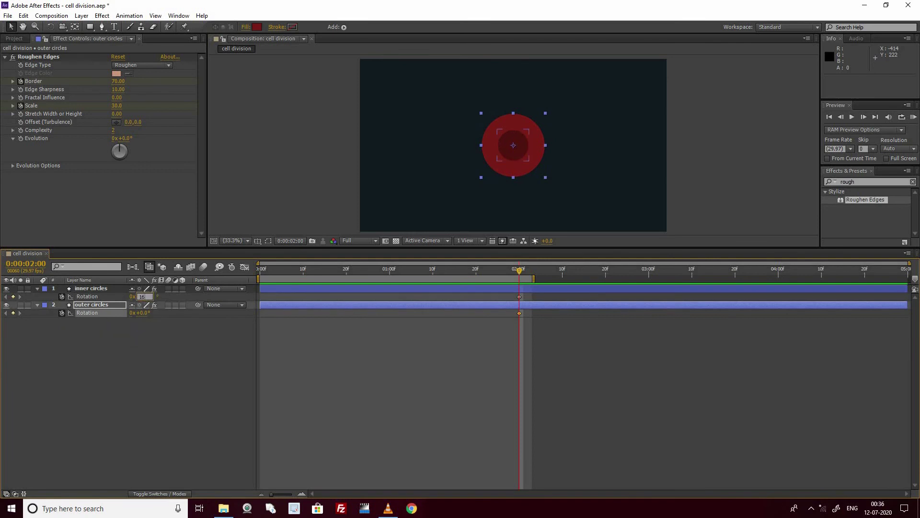
pyautogui.write('160')
pyautogui.press('Return')
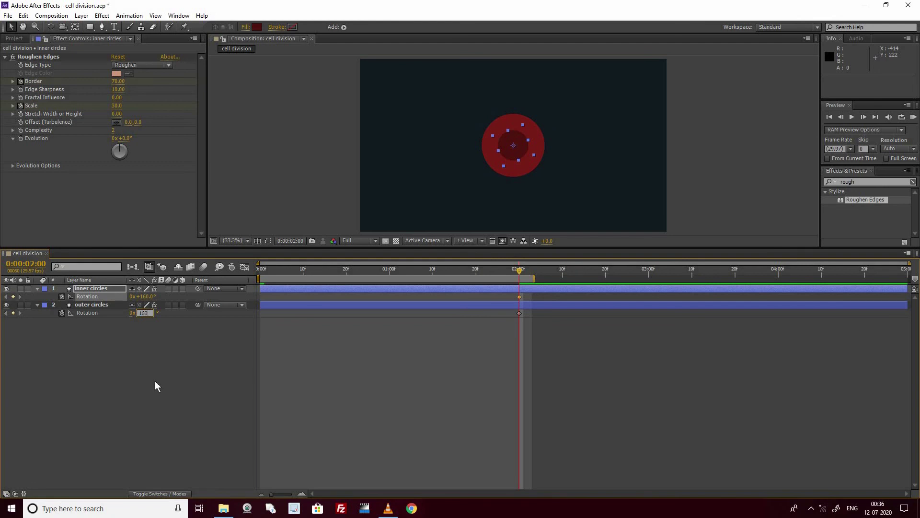
pyautogui.press('Return')
# Set both layers' starting Rotation at frame 0 to 0°
pyautogui.click(100, 340)
pyautogui.click(91, 288)
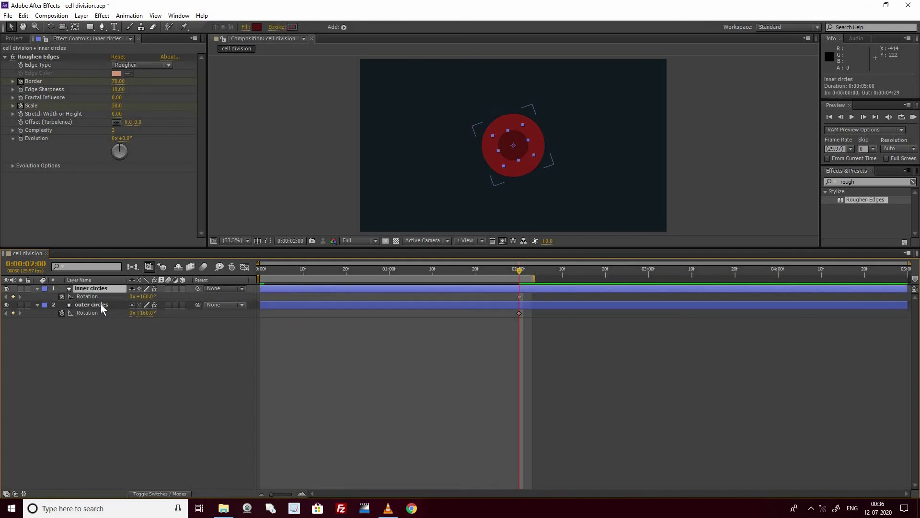
pyautogui.keyDown('shift'); pyautogui.click(91, 305); pyautogui.keyUp('shift')
pyautogui.click(269, 272)
pyautogui.moveTo(261, 277); pyautogui.dragTo(122, 398)
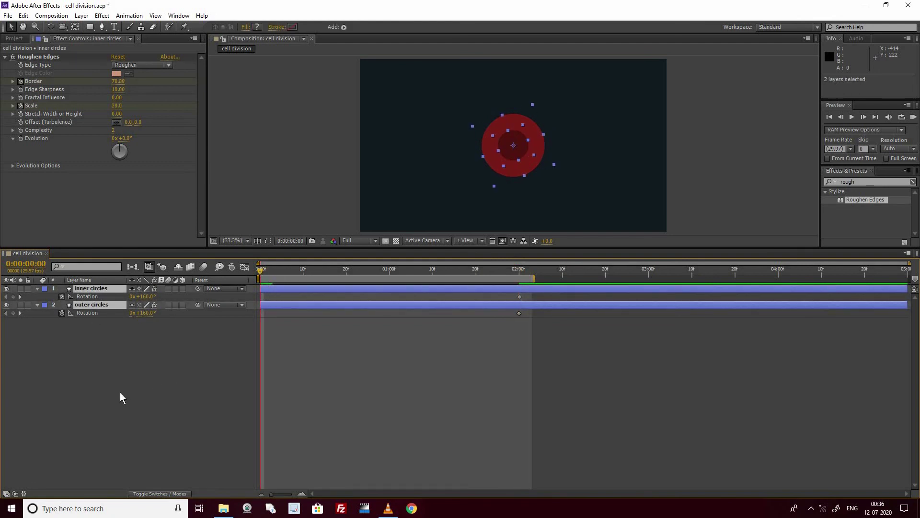
pyautogui.press('Return')
pyautogui.click(172, 402)
pyautogui.moveTo(308, 276); pyautogui.dragTo(286, 272)
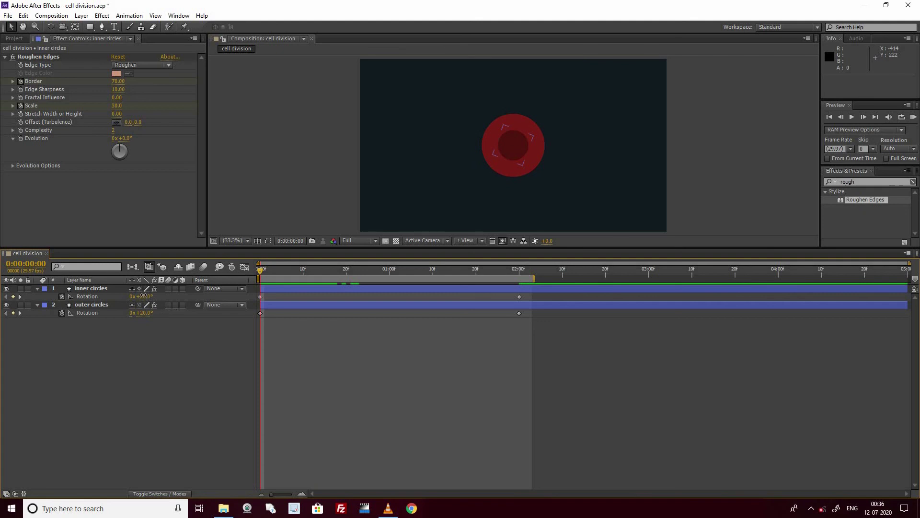
pyautogui.click(92, 289)
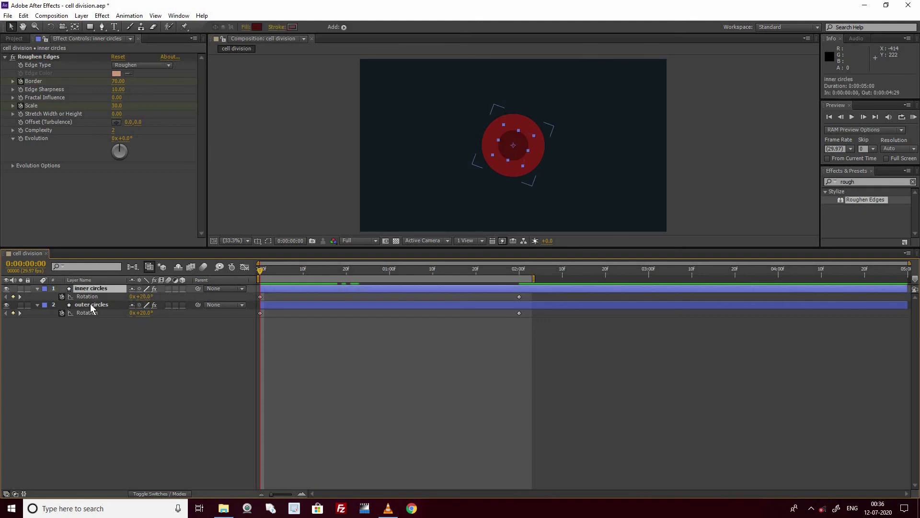
pyautogui.keyDown('ctrl'); pyautogui.click(92, 305); pyautogui.keyUp('ctrl')
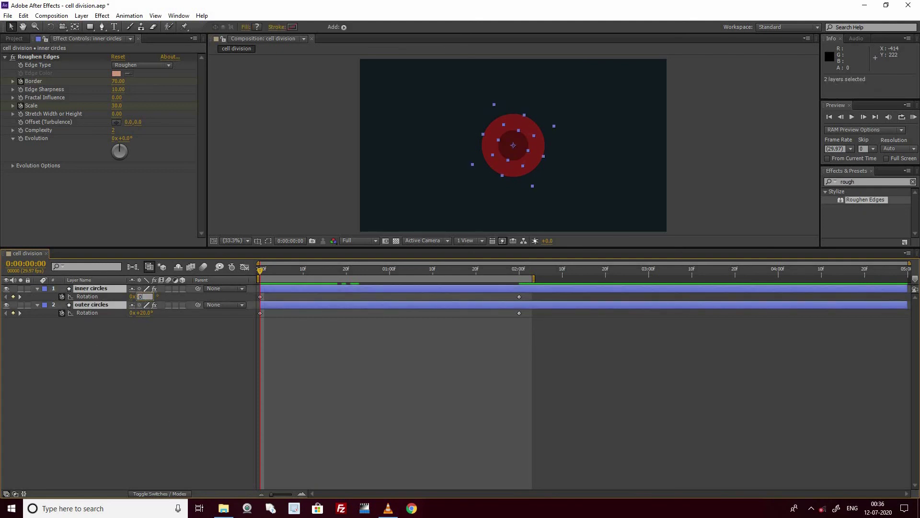
pyautogui.press('Return')
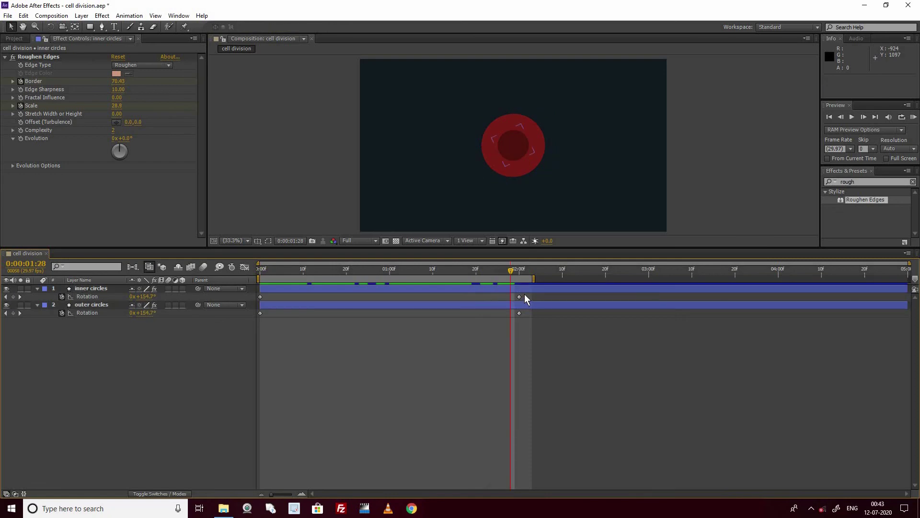
# Apply Easy Ease to the Rotation keyframes on both inner and outer circles and preview
pyautogui.moveTo(527, 299); pyautogui.dragTo(260, 305)
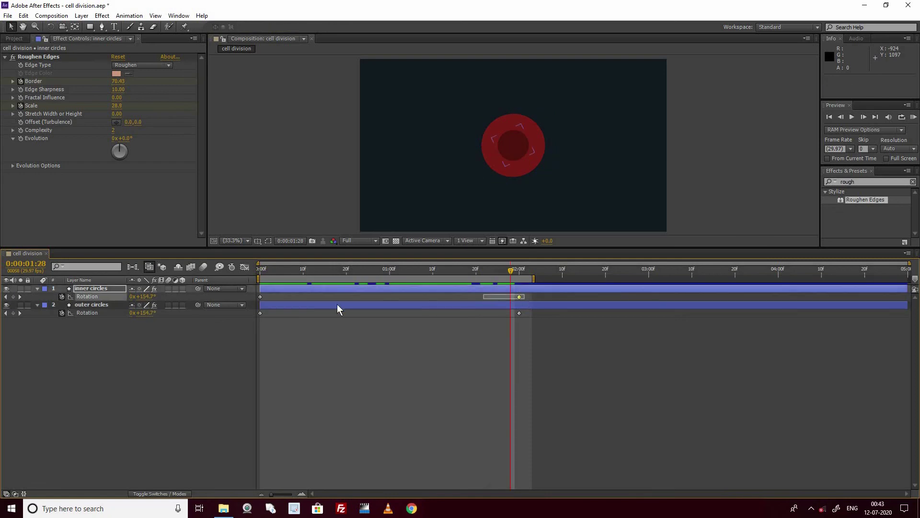
pyautogui.rightClick(520, 296)
pyautogui.moveTo(614, 406)
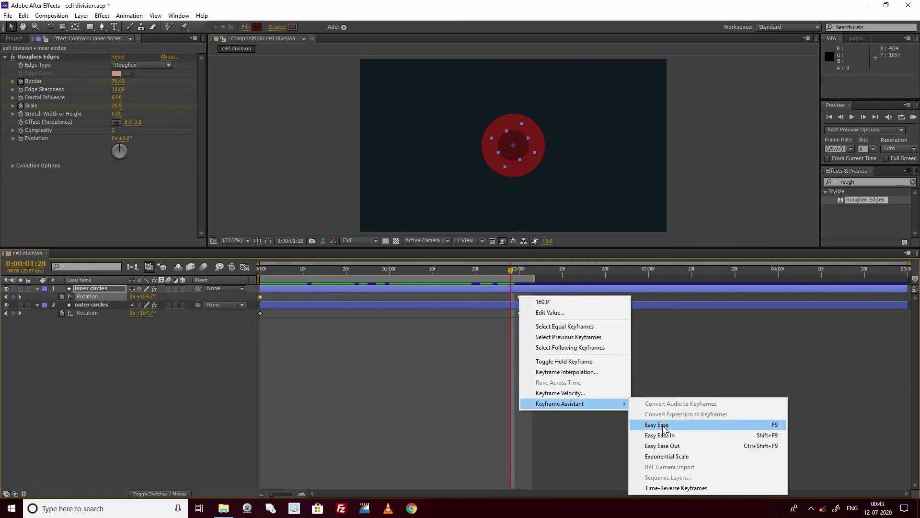
pyautogui.click(667, 430)
pyautogui.click(516, 352)
pyautogui.moveTo(527, 326); pyautogui.dragTo(258, 312)
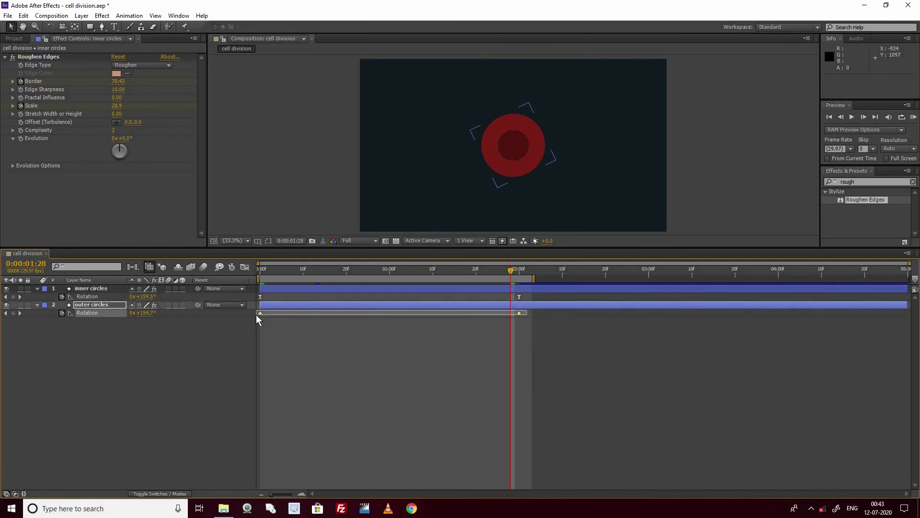
pyautogui.rightClick(519, 313)
pyautogui.moveTo(619, 422)
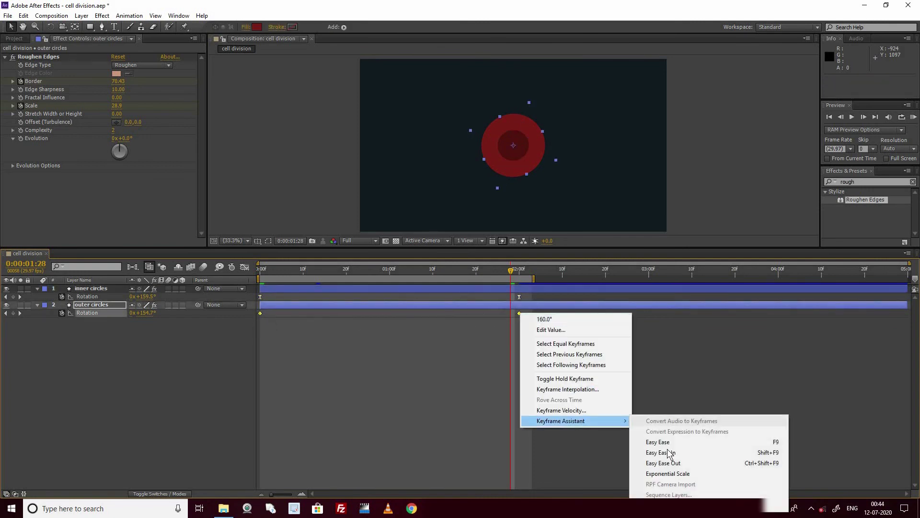
pyautogui.click(664, 441)
pyautogui.press('space')
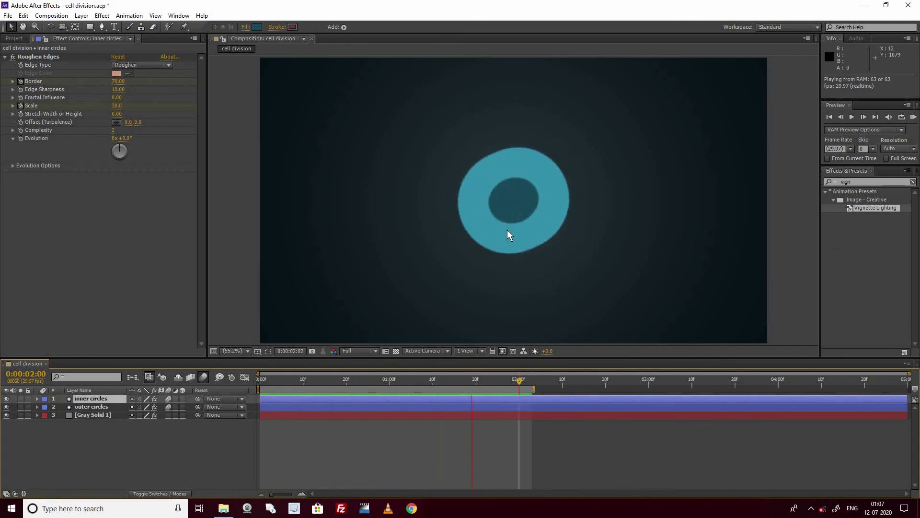
# Maximize the Composition panel with the ` key to watch the finished animation
pyautogui.press('`')
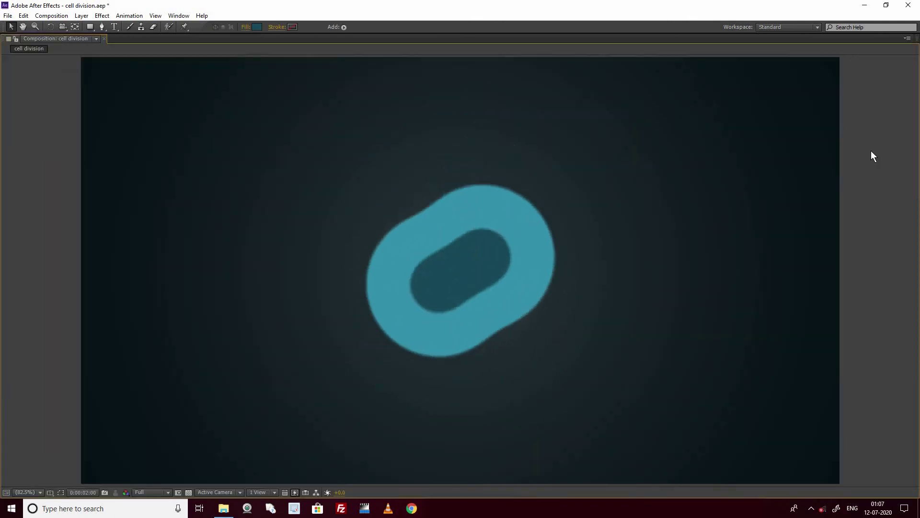